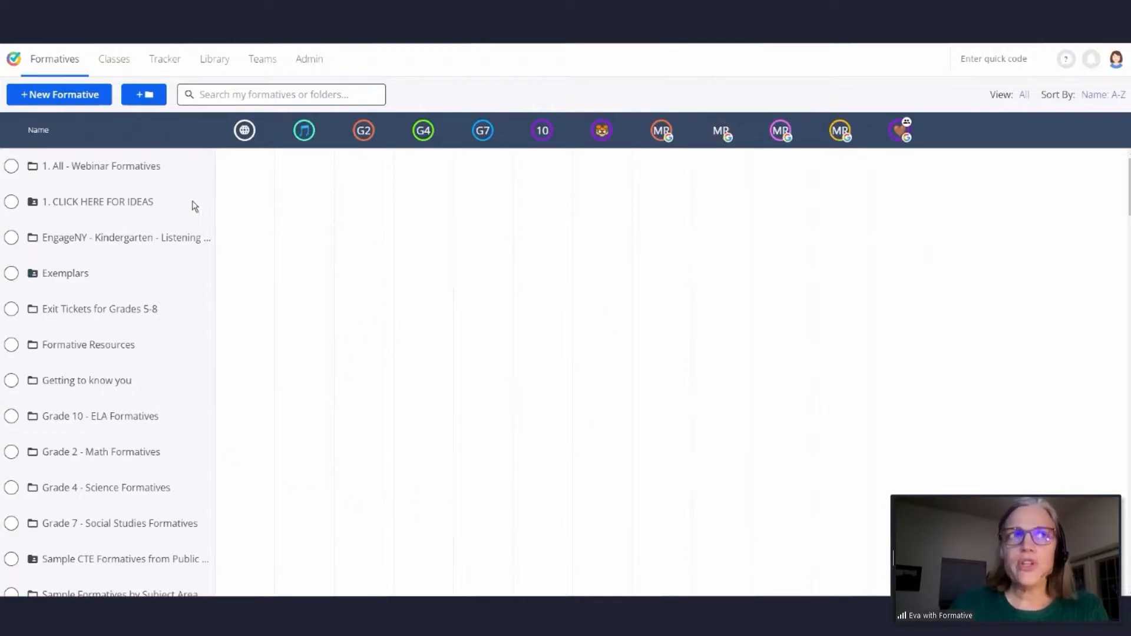
- Create a new formative and title it "Figurative Language Quiz"
{"action": "scroll", "coordinate": [118, 330], "scroll_direction": "down", "scroll_amount": 5}
{"action": "scroll", "coordinate": [118, 329], "scroll_direction": "up", "scroll_amount": 5}
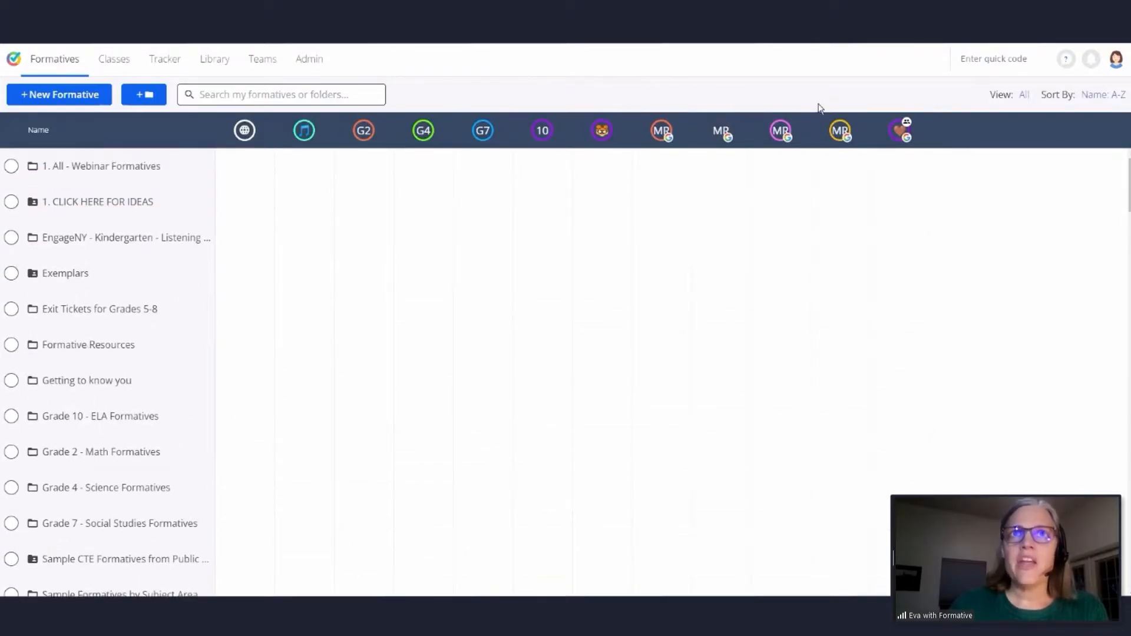
{"action": "left_click", "coordinate": [59, 98]}
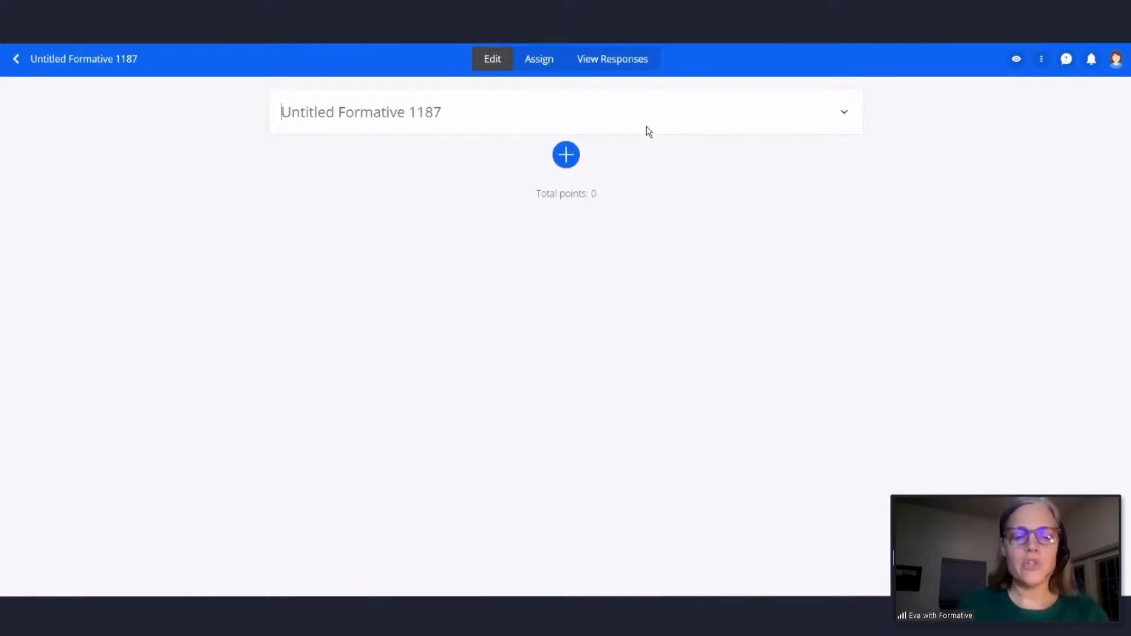
{"action": "type", "text": "Figurative Language Quiz"}
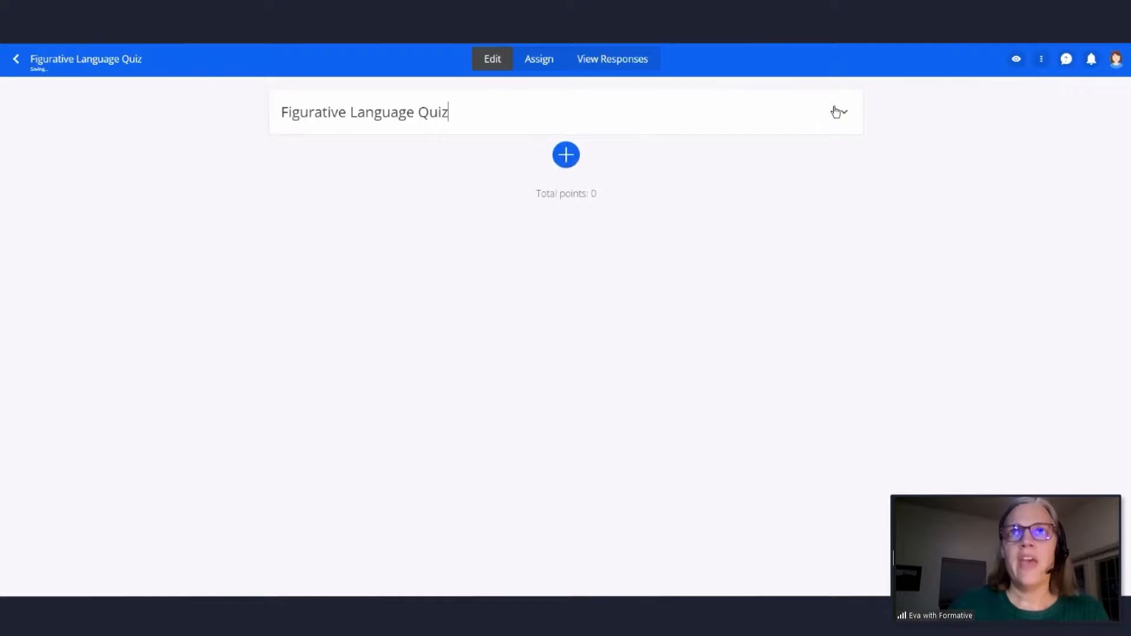
- Add the instructions "Complete the quiz for credit." beneath the quiz title
{"action": "left_click", "coordinate": [843, 113]}
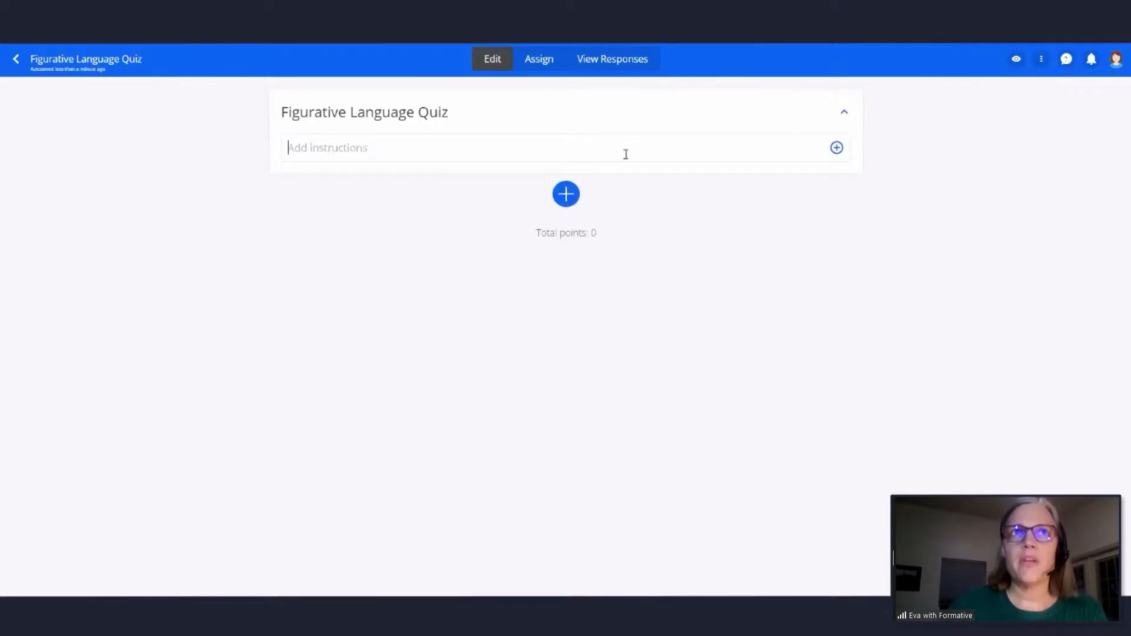
{"action": "type", "text": "Complete "}
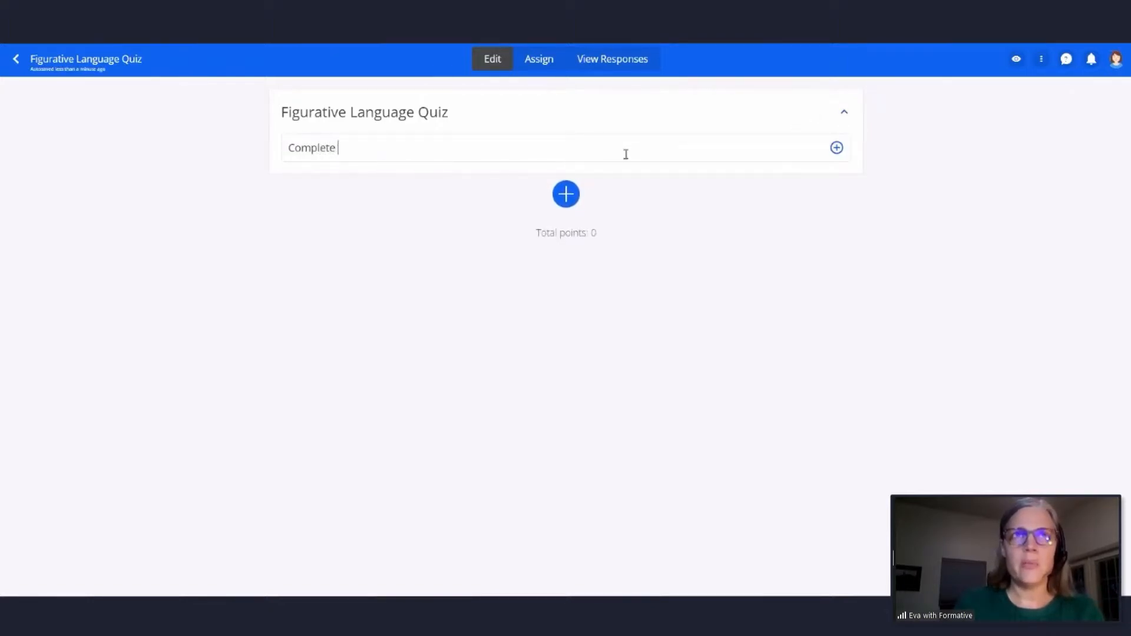
{"action": "type", "text": "the quiz "}
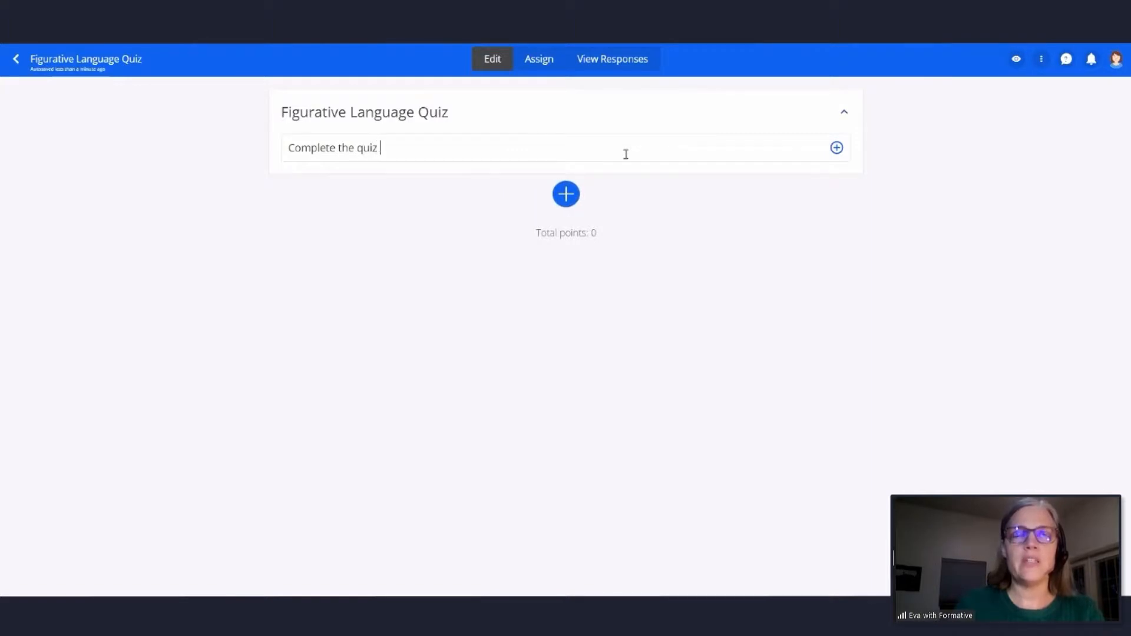
{"action": "type", "text": "for credit."}
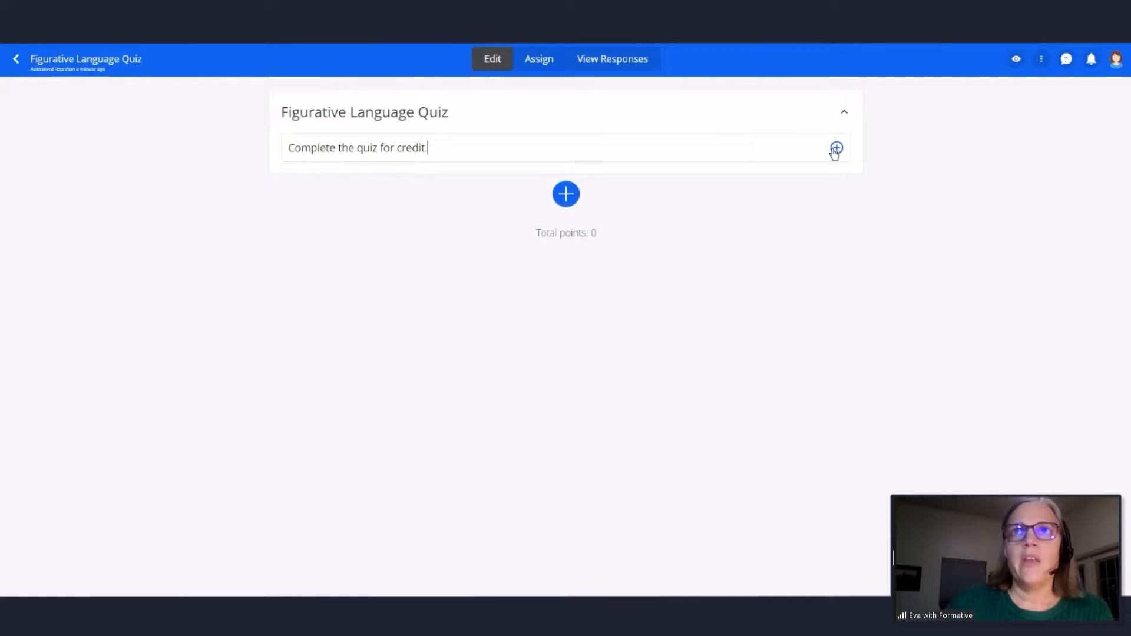
- Search Google Images for "heart" and insert a red heart image into the quiz instructions
{"action": "left_click", "coordinate": [836, 149]}
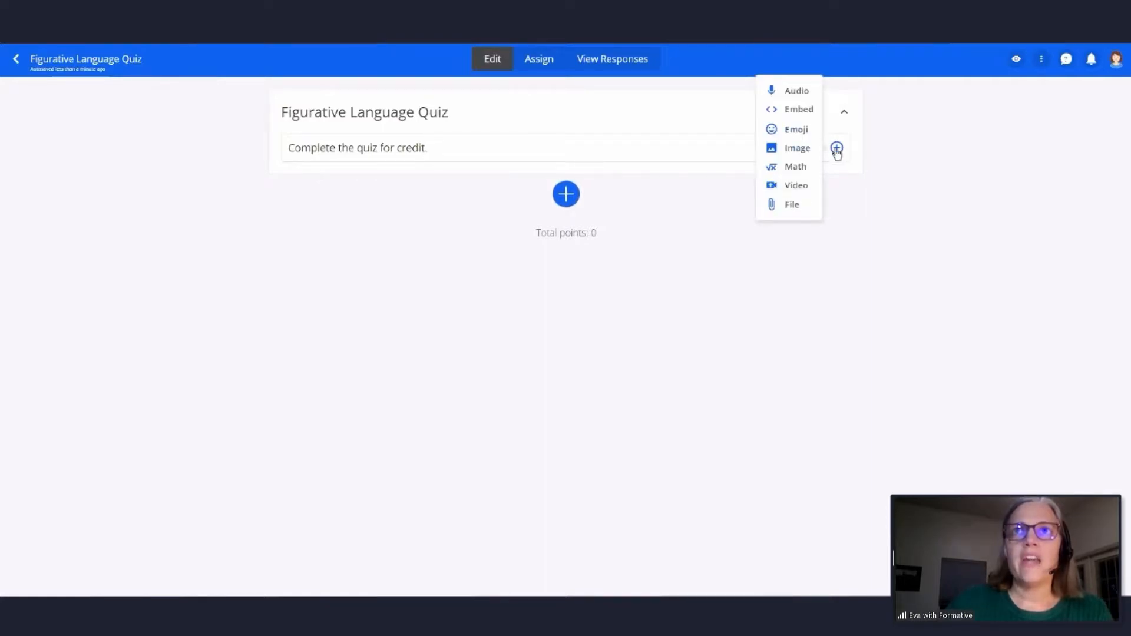
{"action": "left_click", "coordinate": [840, 154]}
{"action": "left_click", "coordinate": [839, 154]}
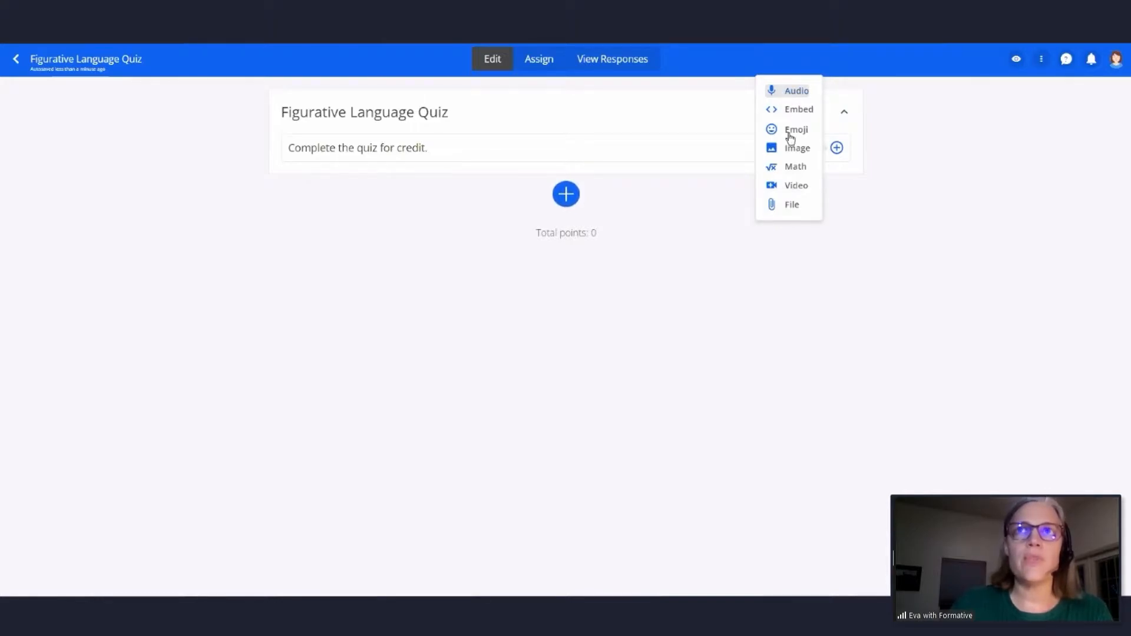
{"action": "left_click", "coordinate": [796, 149]}
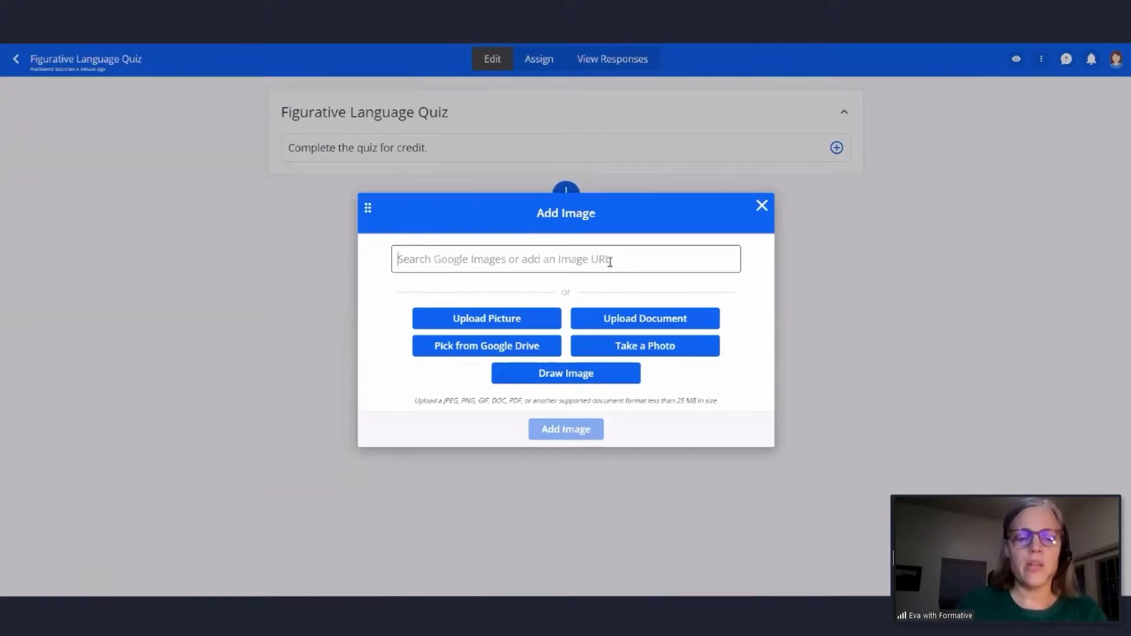
{"action": "type", "text": "heart"}
{"action": "key", "text": "Return"}
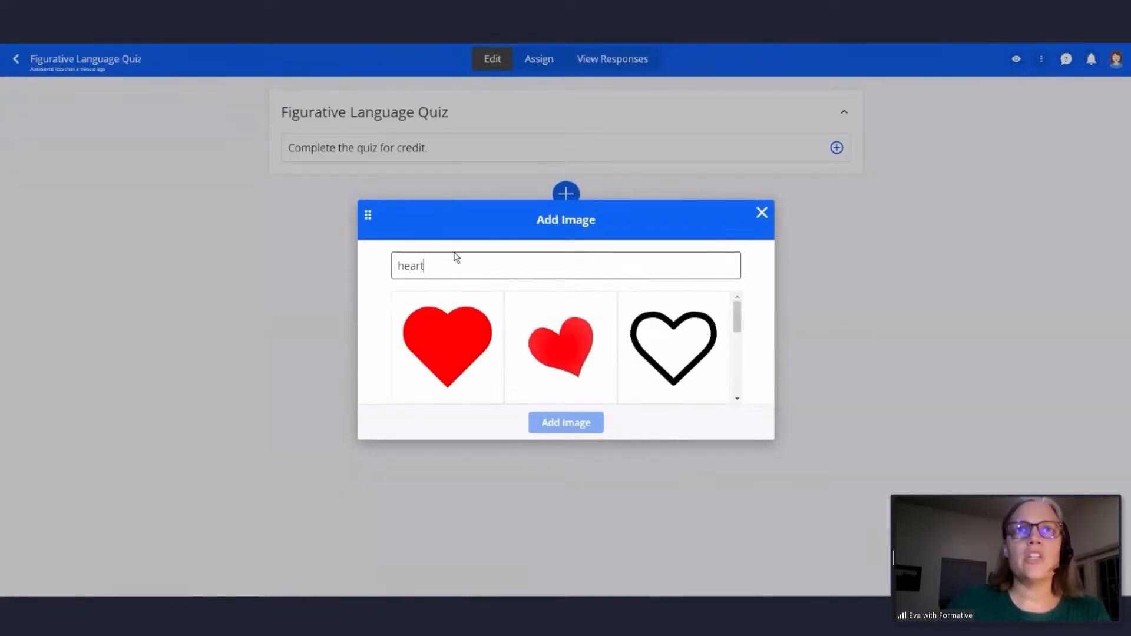
{"action": "scroll", "coordinate": [493, 322], "scroll_direction": "down", "scroll_amount": 3}
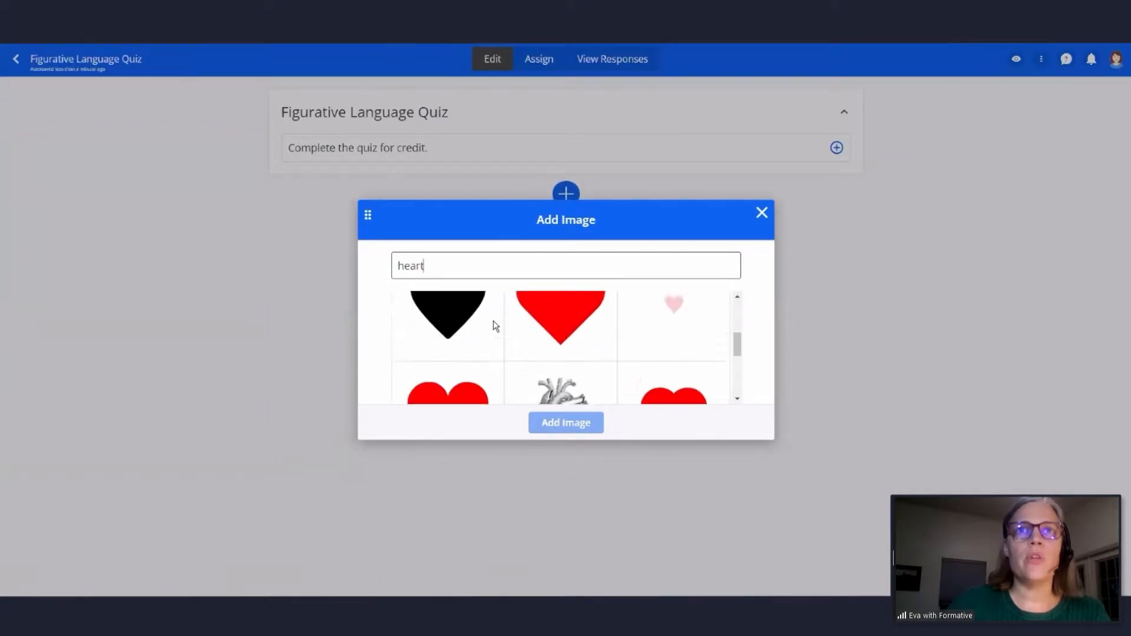
{"action": "scroll", "coordinate": [495, 325], "scroll_direction": "up", "scroll_amount": 3}
{"action": "left_click", "coordinate": [565, 368]}
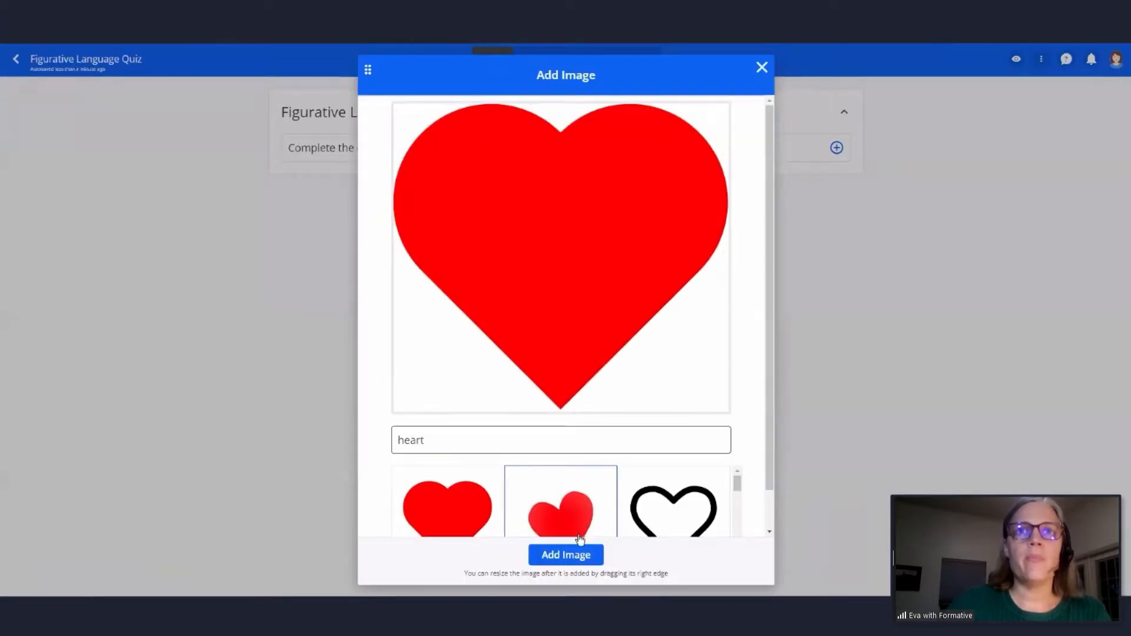
{"action": "left_click", "coordinate": [577, 555]}
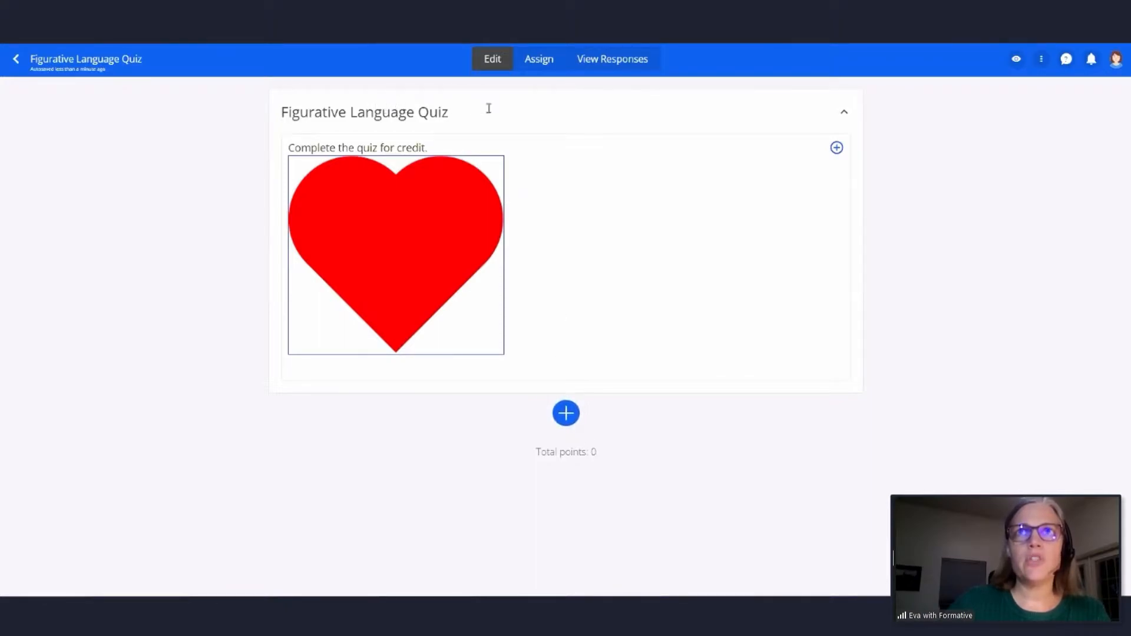
- Upload the Figurative Language Quiz PDF from the Documents folder as content to enhance and add it below the instructions
{"action": "left_click", "coordinate": [566, 414]}
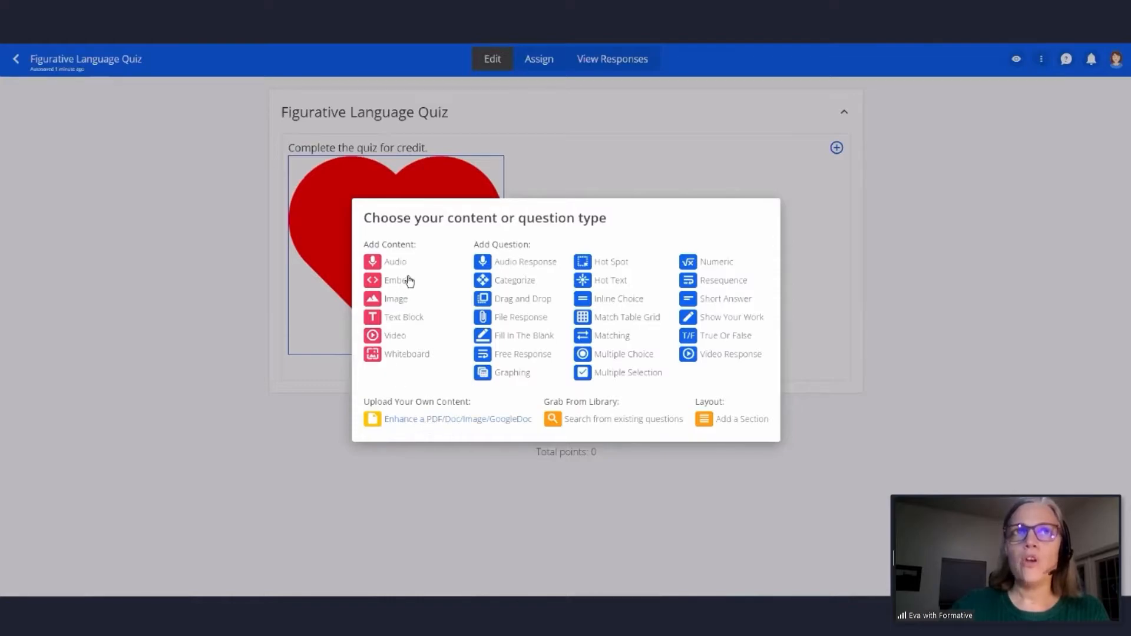
{"action": "left_click", "coordinate": [447, 420]}
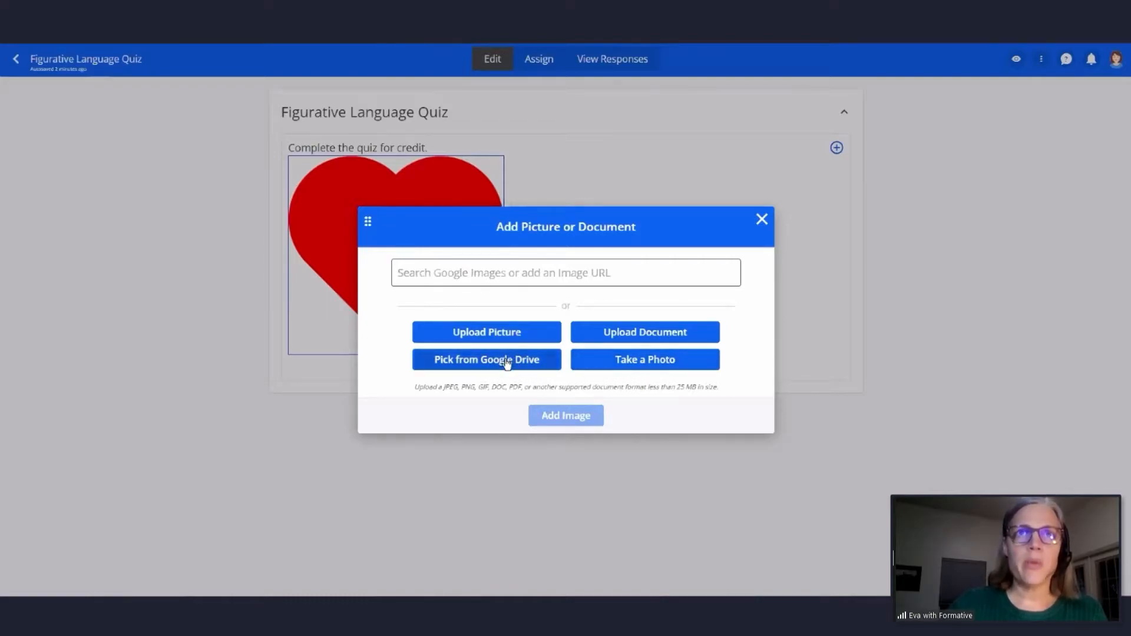
{"action": "left_click", "coordinate": [650, 335]}
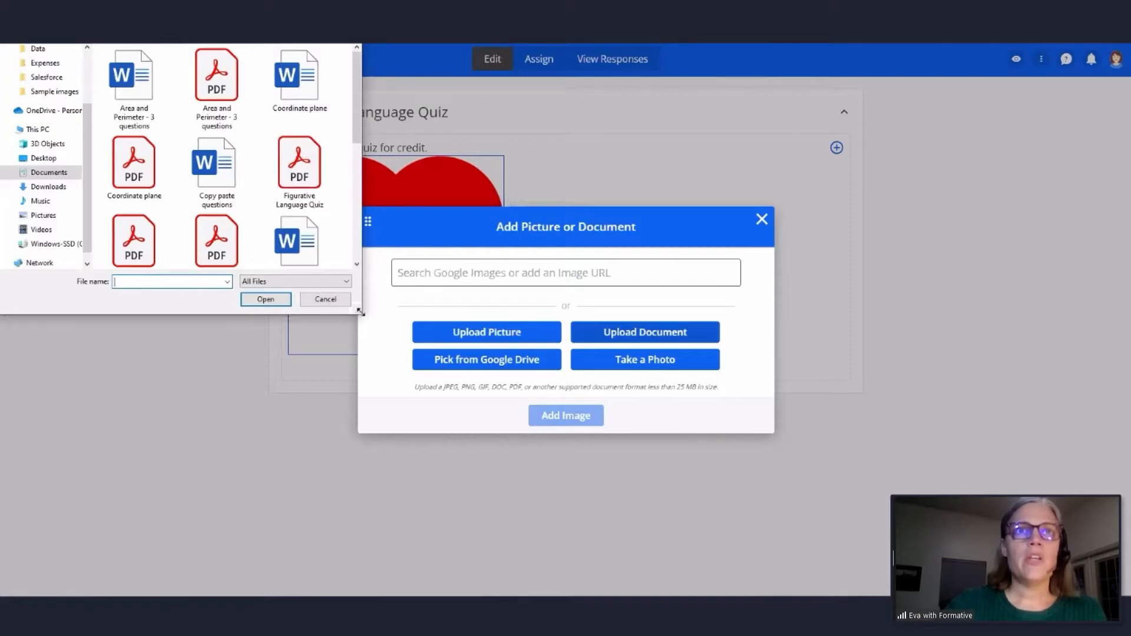
{"action": "left_click_drag", "start_coordinate": [442, 399], "coordinate": [445, 405]}
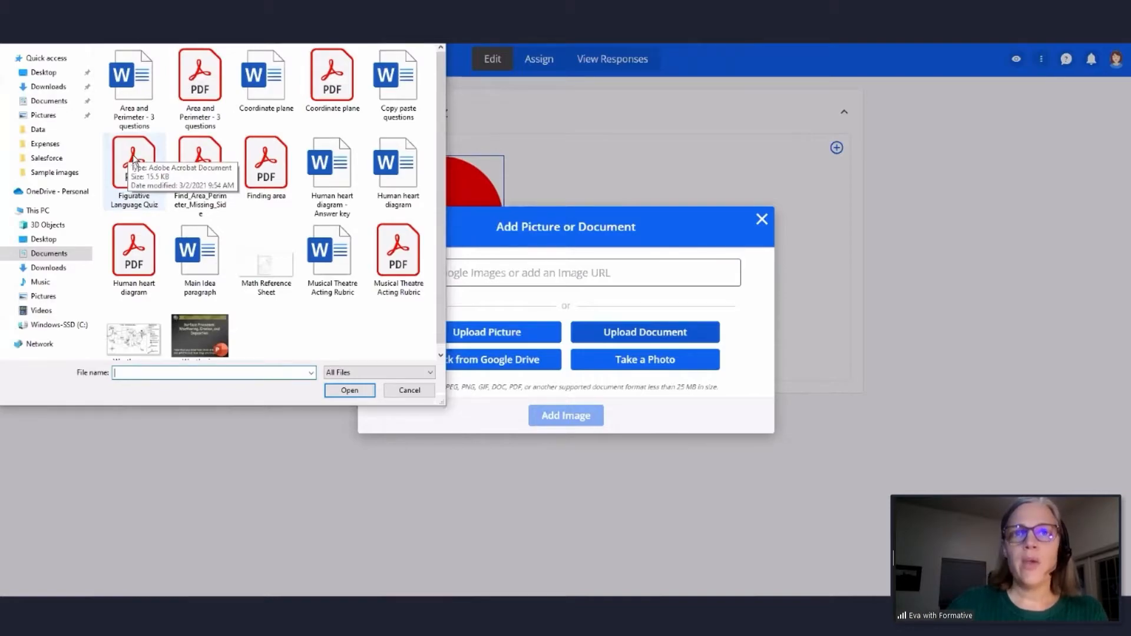
{"action": "left_click_drag", "start_coordinate": [134, 162], "coordinate": [562, 303]}
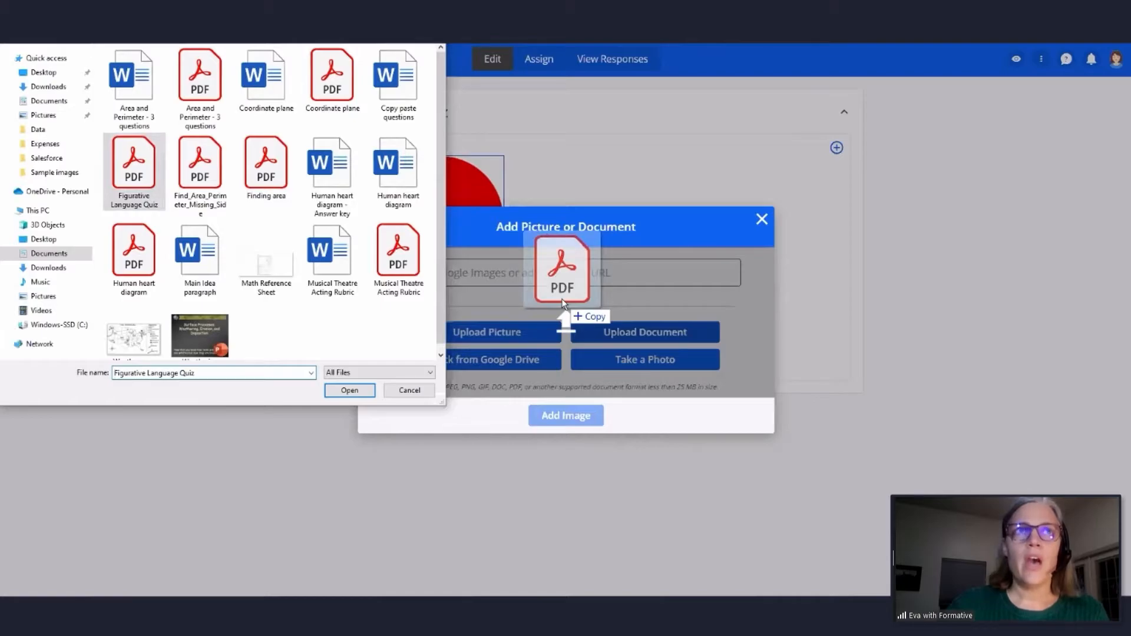
{"action": "left_click_drag", "start_coordinate": [563, 303], "coordinate": [563, 304]}
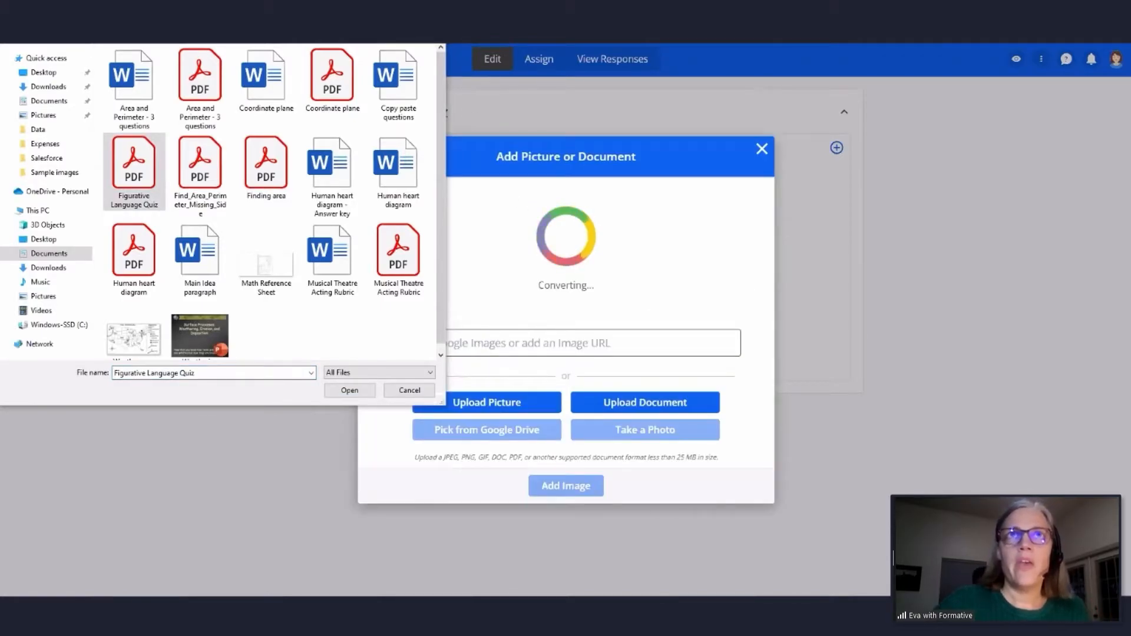
{"action": "key", "text": "Escape"}
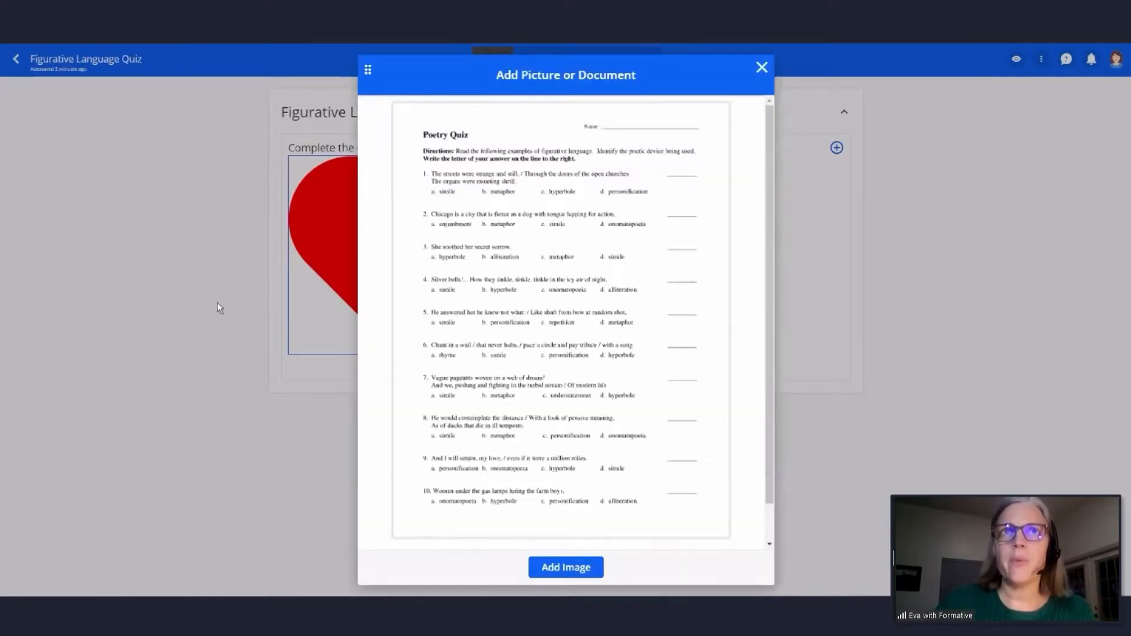
{"action": "left_click", "coordinate": [572, 574]}
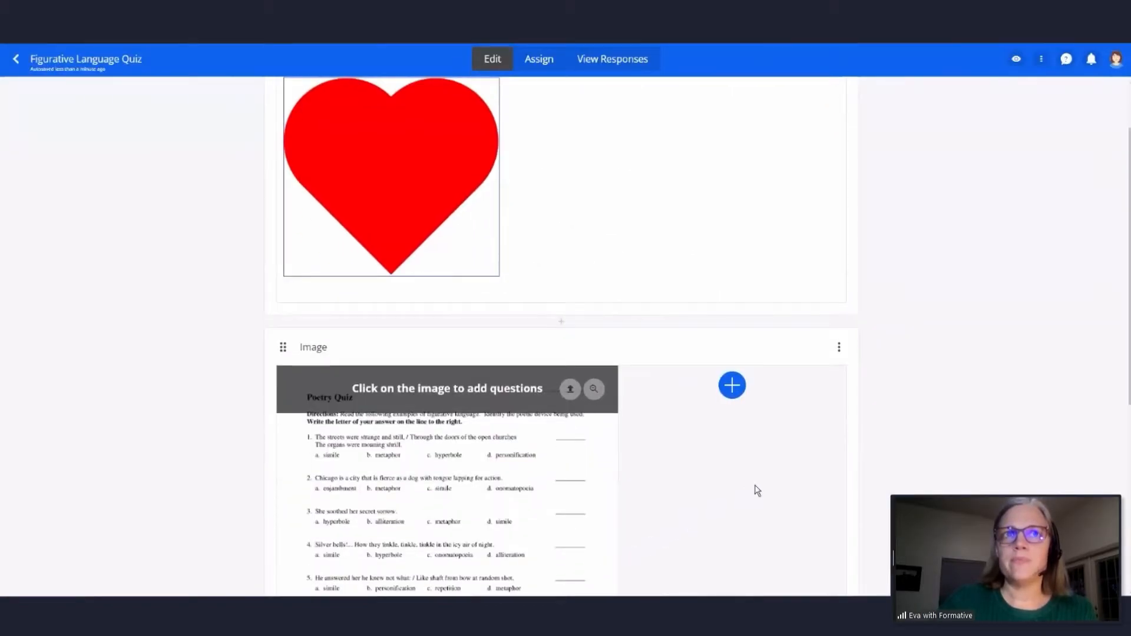
- Add a Short Answer question beside the Poetry Quiz page asking "What is this quiz about?"
{"action": "scroll", "coordinate": [754, 489], "scroll_direction": "down", "scroll_amount": 3}
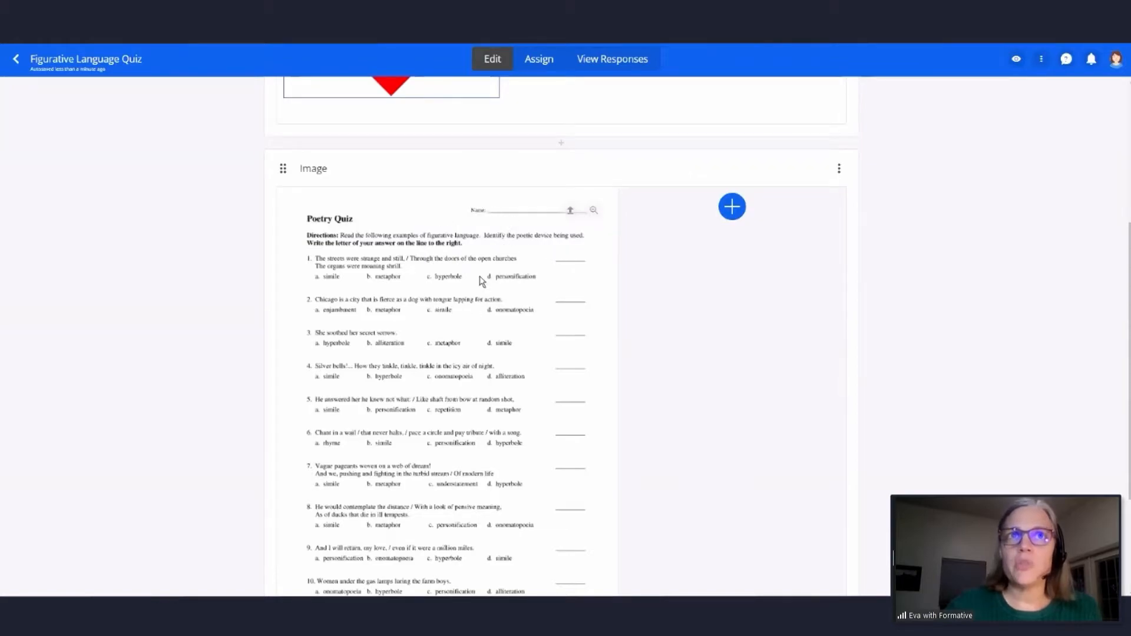
{"action": "scroll", "coordinate": [494, 307], "scroll_direction": "down", "scroll_amount": 1}
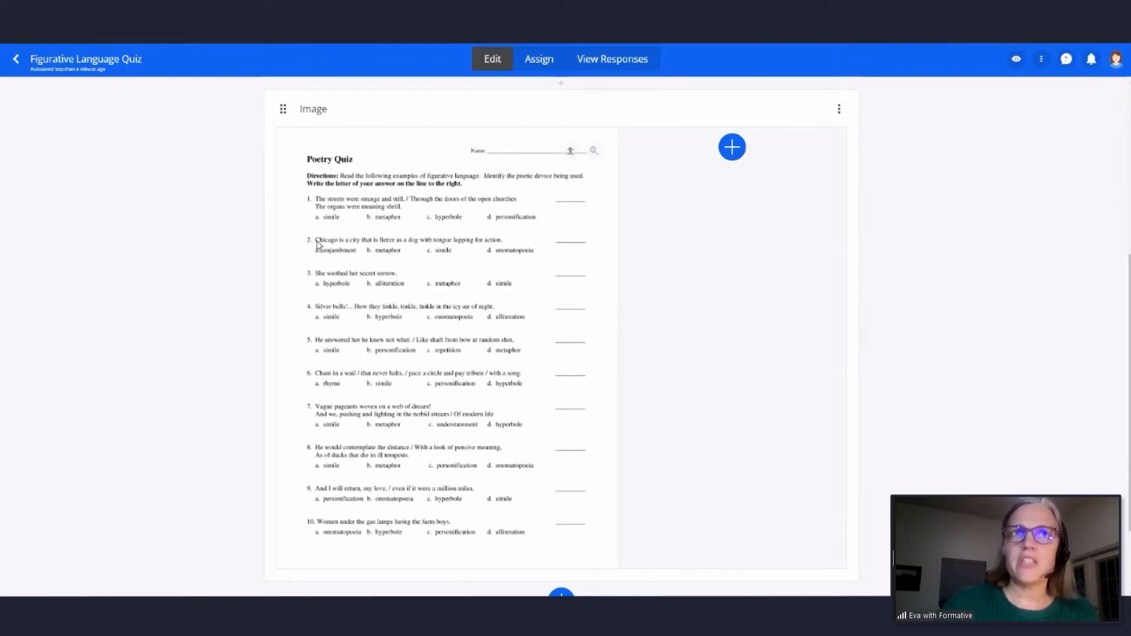
{"action": "left_click", "coordinate": [730, 148]}
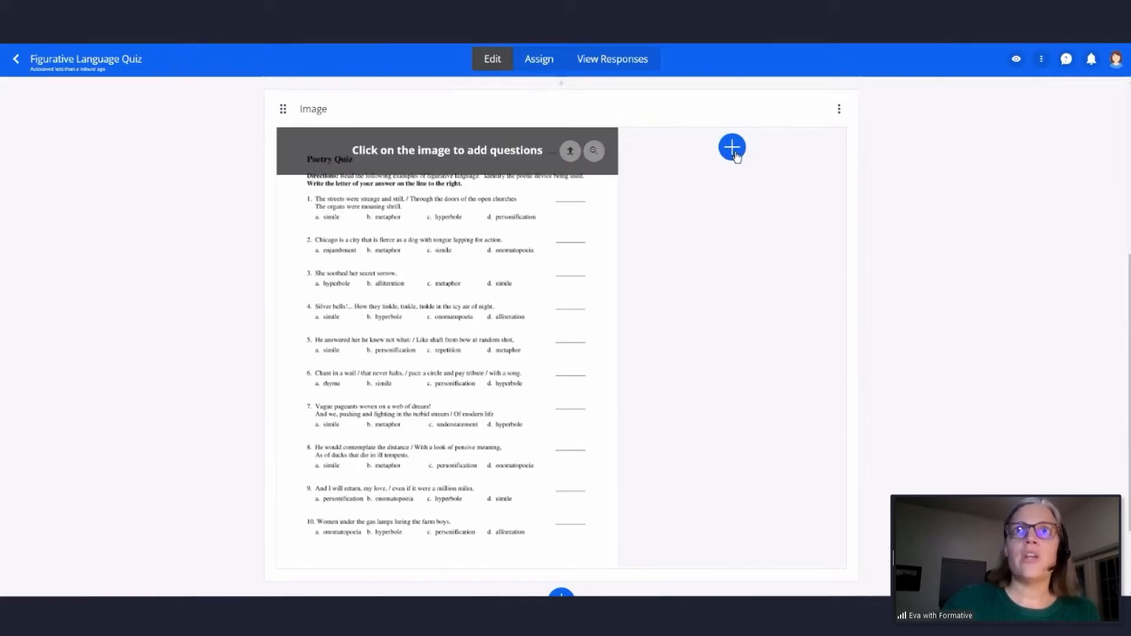
{"action": "left_click", "coordinate": [734, 152]}
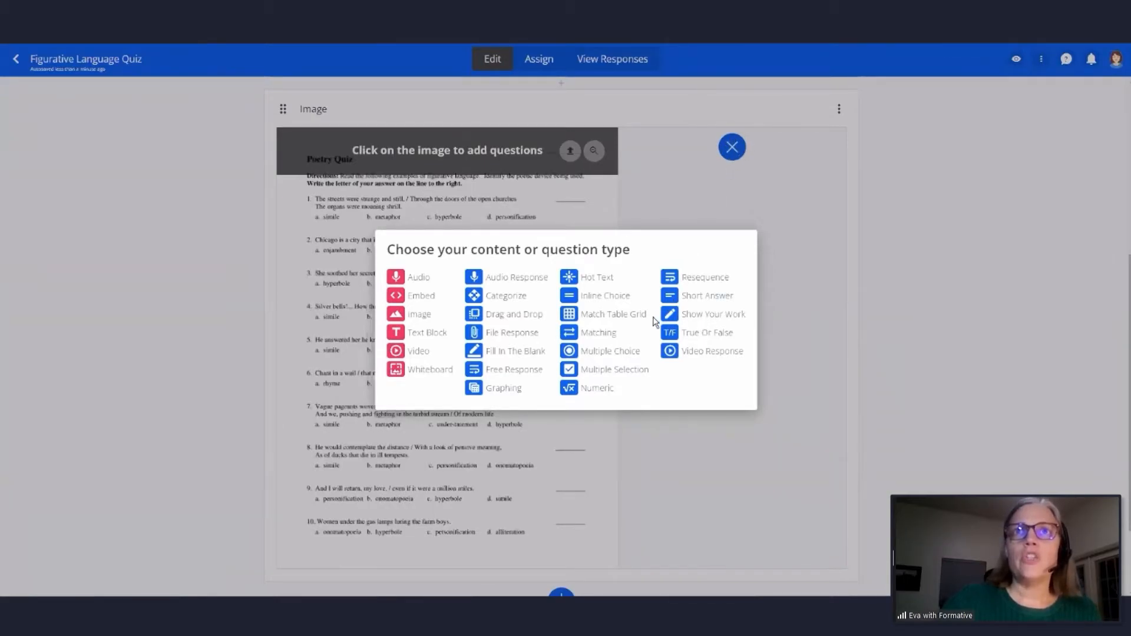
{"action": "left_click", "coordinate": [710, 295]}
{"action": "left_click", "coordinate": [687, 370]}
{"action": "type", "text": "What is this quiz about?"}
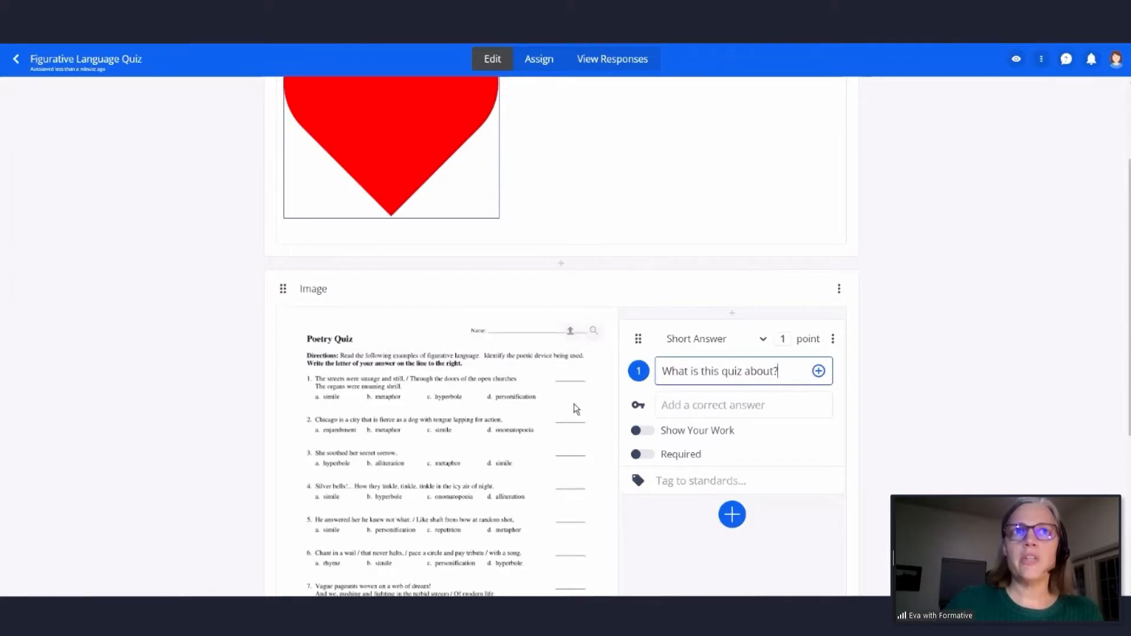
- Enter "poetry" and "figurative language" as correct answers for the short answer question
{"action": "left_click", "coordinate": [699, 406]}
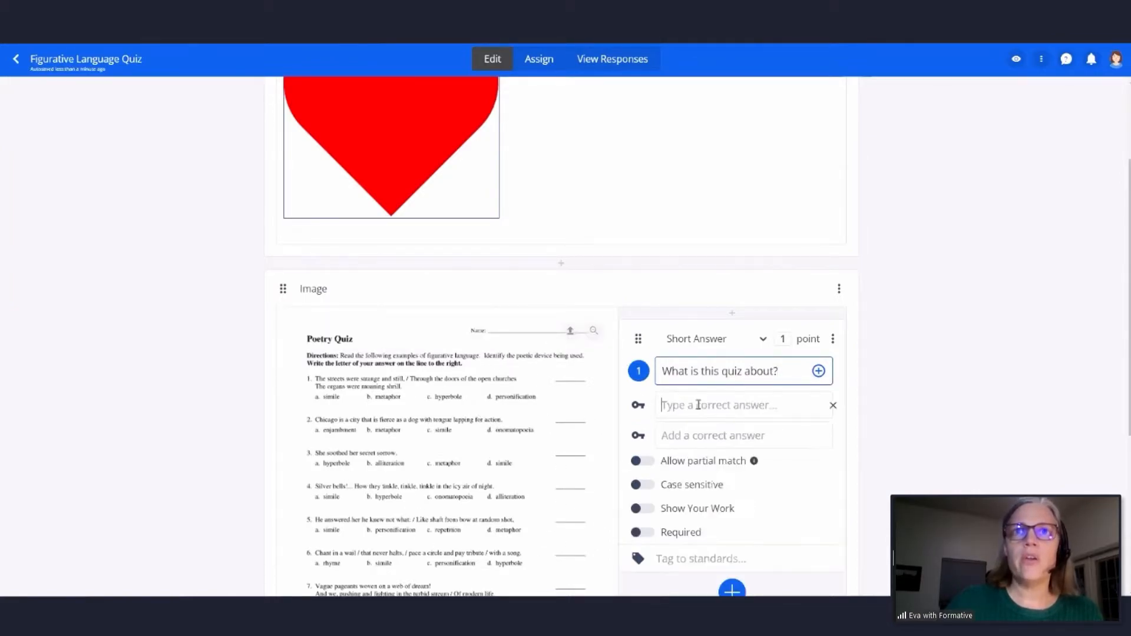
{"action": "type", "text": "poetry"}
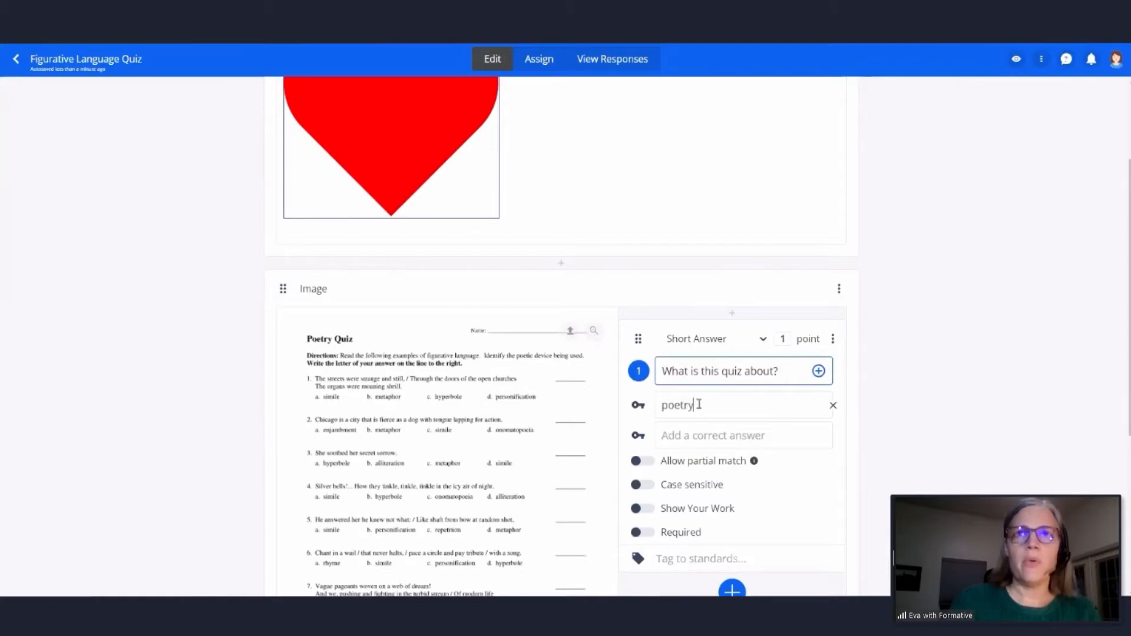
{"action": "left_click", "coordinate": [697, 434]}
{"action": "type", "text": "figura"}
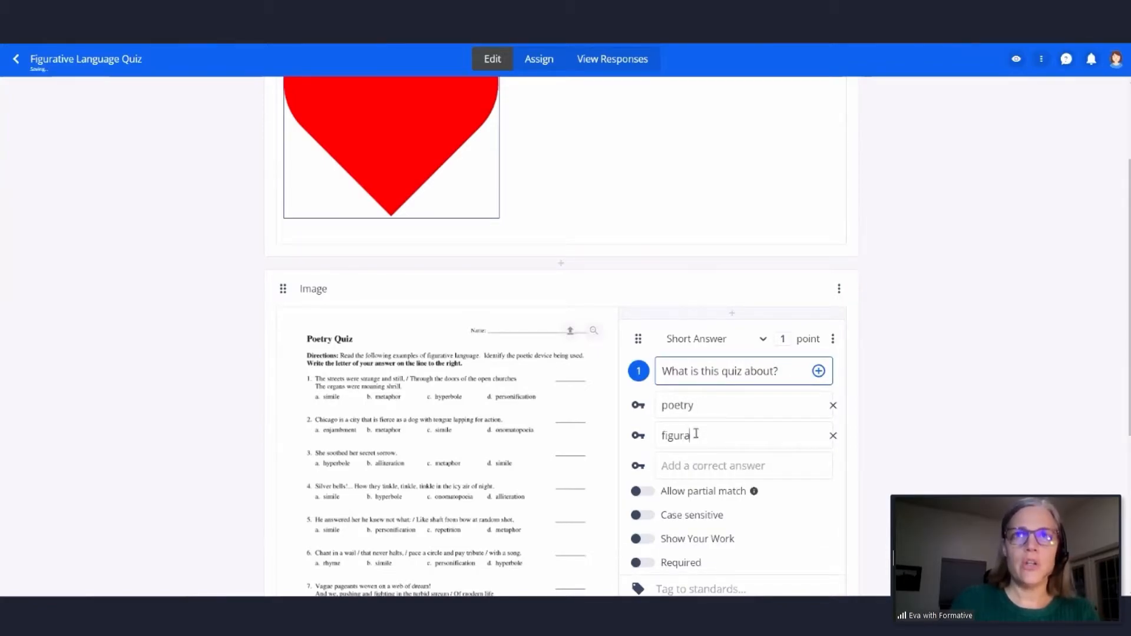
{"action": "type", "text": "tive lanu"}
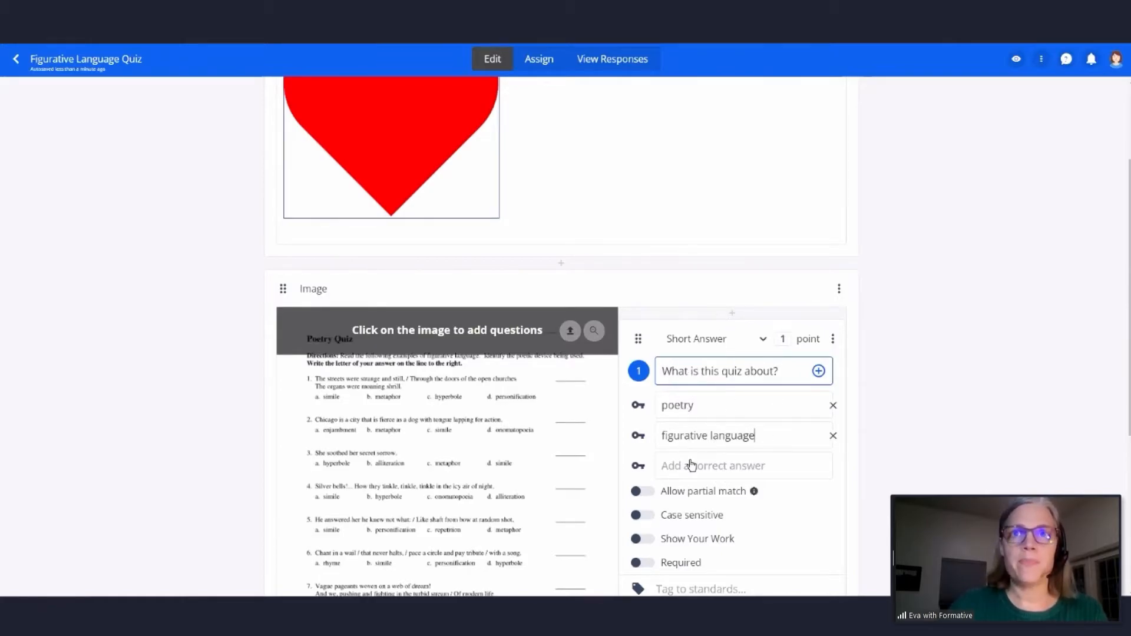
- Tag the short answer question "What is this quiz about?" with the standard DOK.ELA.R.1, searching the standards for "ELA"
{"action": "scroll", "coordinate": [691, 465], "scroll_direction": "down", "scroll_amount": 2}
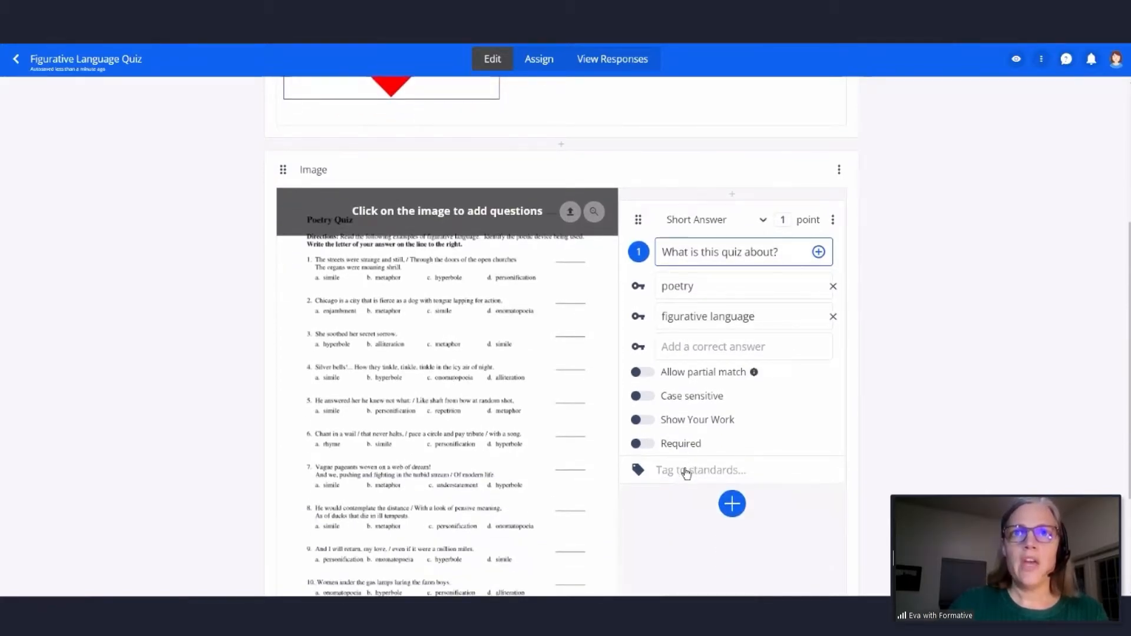
{"action": "left_click", "coordinate": [686, 471]}
{"action": "type", "text": "ELA"}
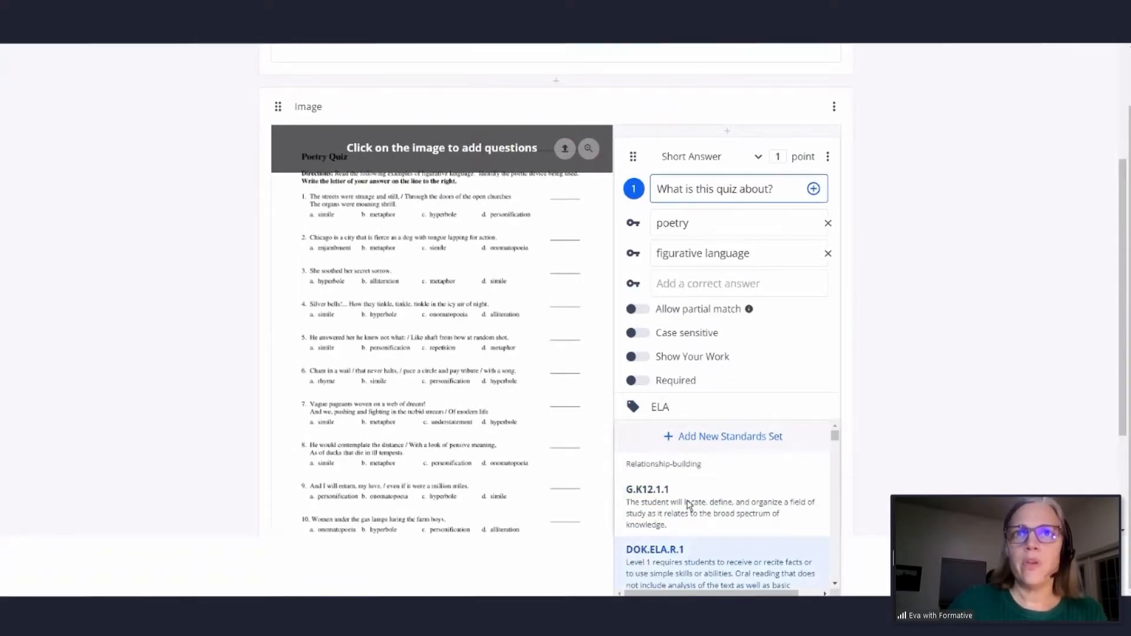
{"action": "left_click", "coordinate": [685, 557]}
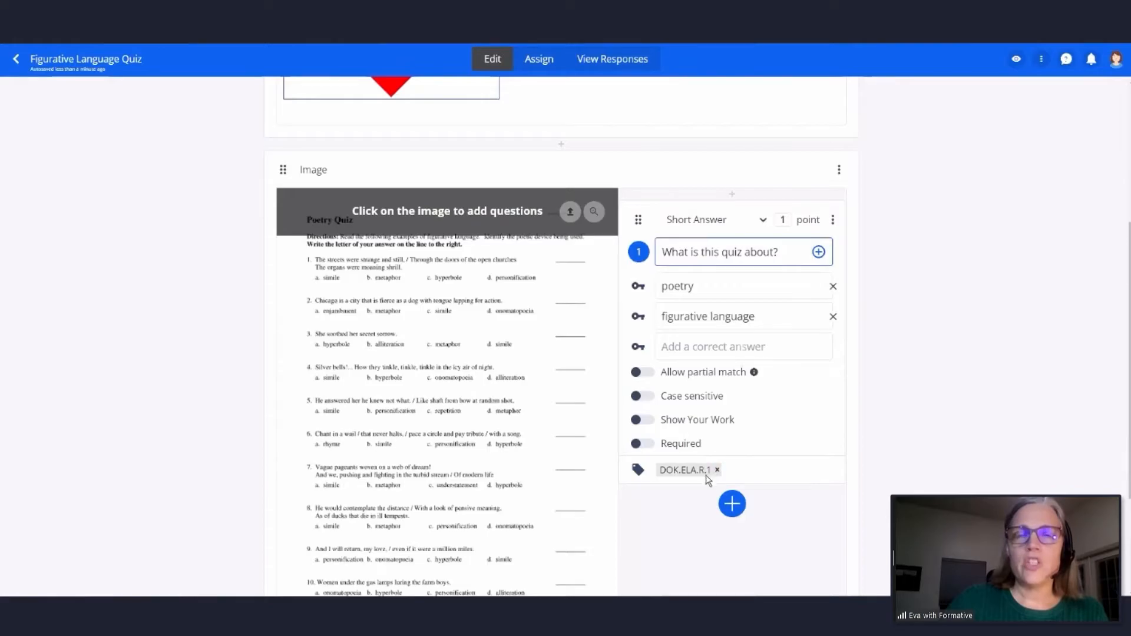
{"action": "left_click", "coordinate": [743, 469]}
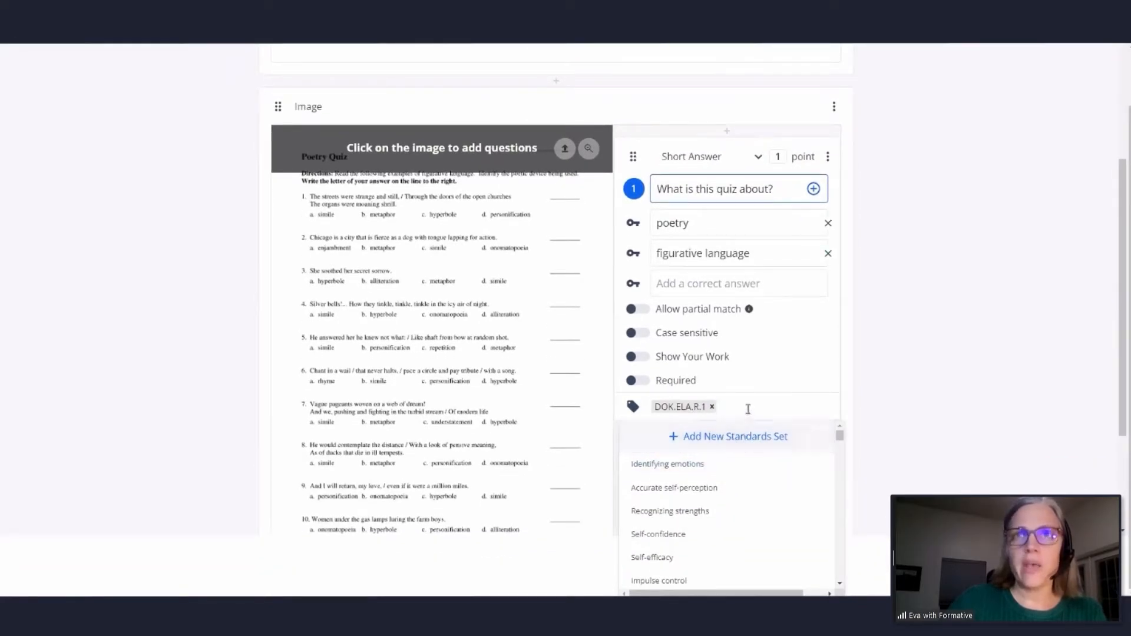
{"action": "left_click", "coordinate": [747, 410]}
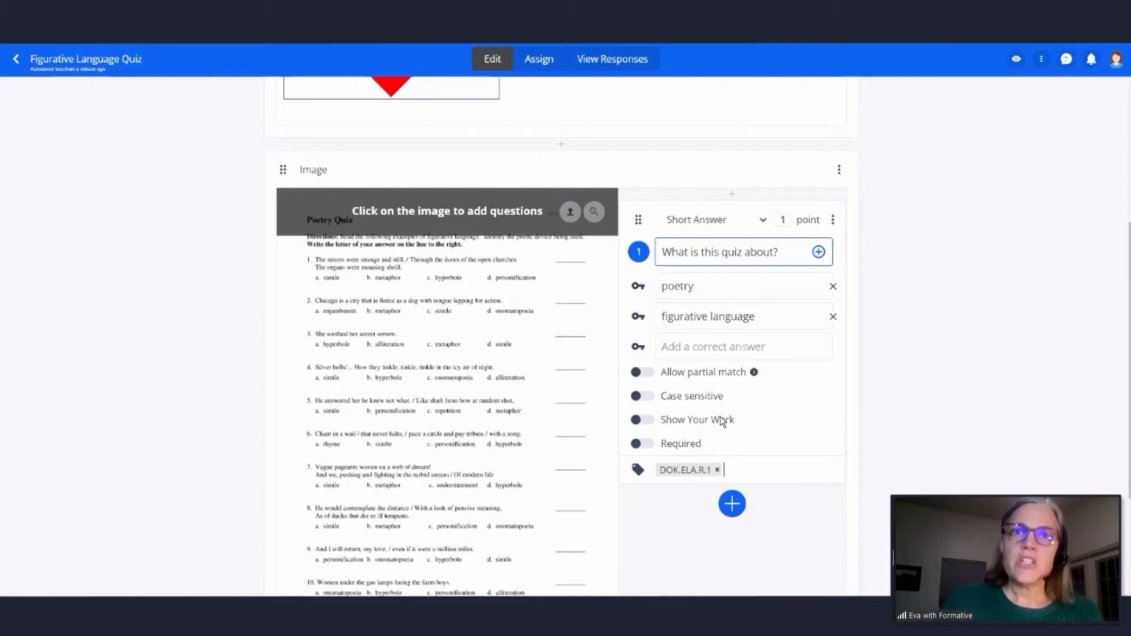
- Preview the quiz as a student in a separate window and view the Poetry Quiz page enlarged
{"action": "left_click", "coordinate": [1015, 59]}
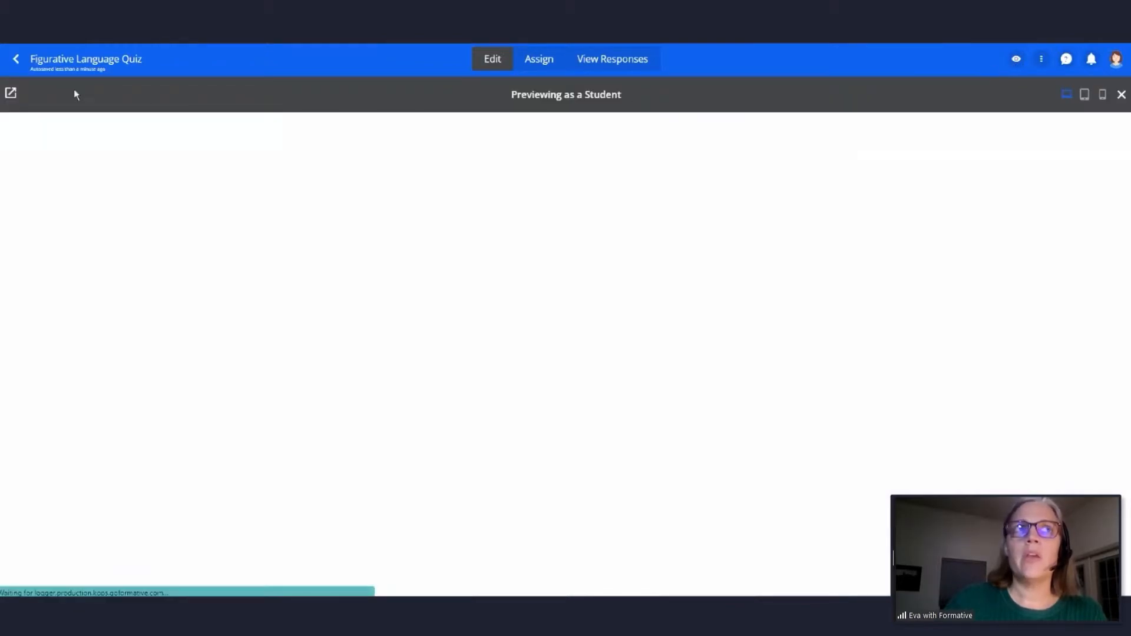
{"action": "left_click", "coordinate": [10, 96]}
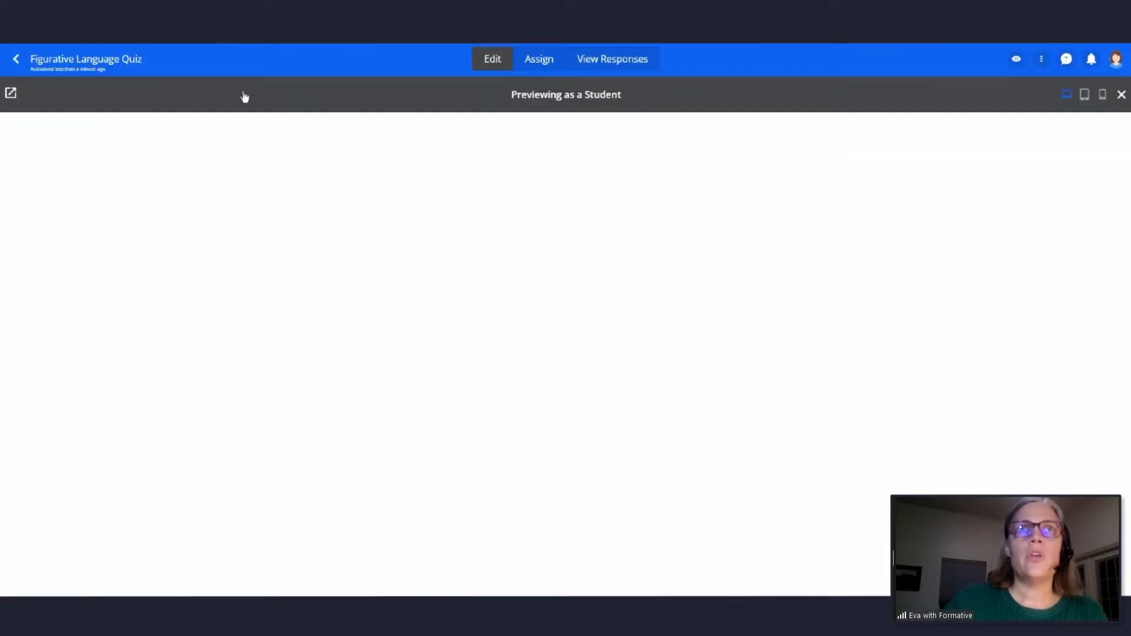
{"action": "left_click", "coordinate": [1121, 94]}
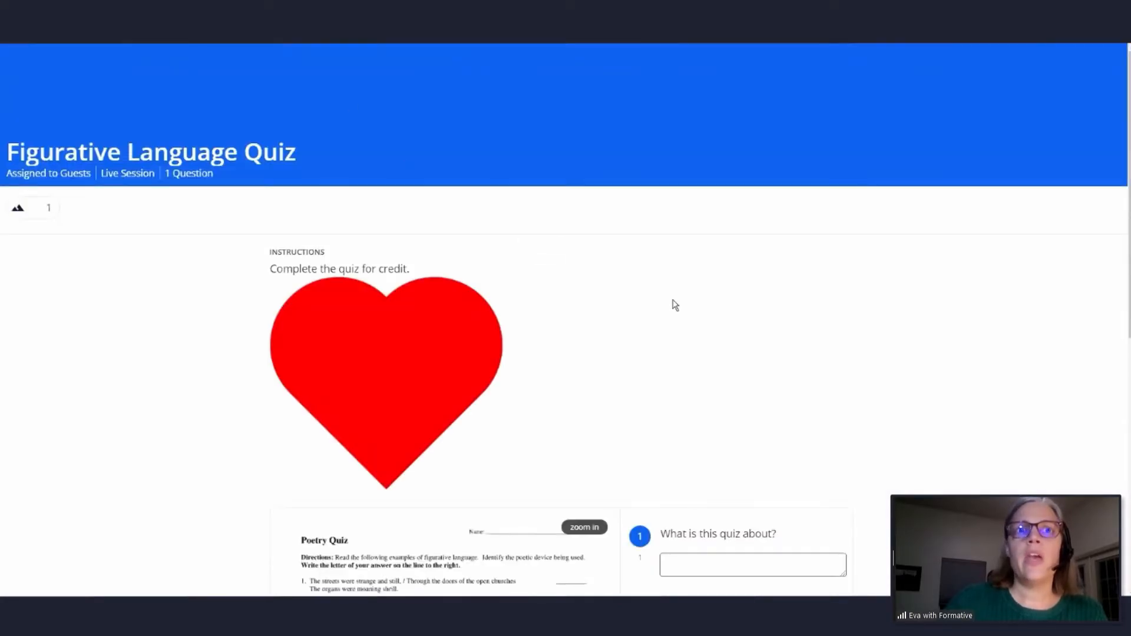
{"action": "scroll", "coordinate": [675, 302], "scroll_direction": "down", "scroll_amount": 3}
{"action": "scroll", "coordinate": [677, 301], "scroll_direction": "down", "scroll_amount": 4}
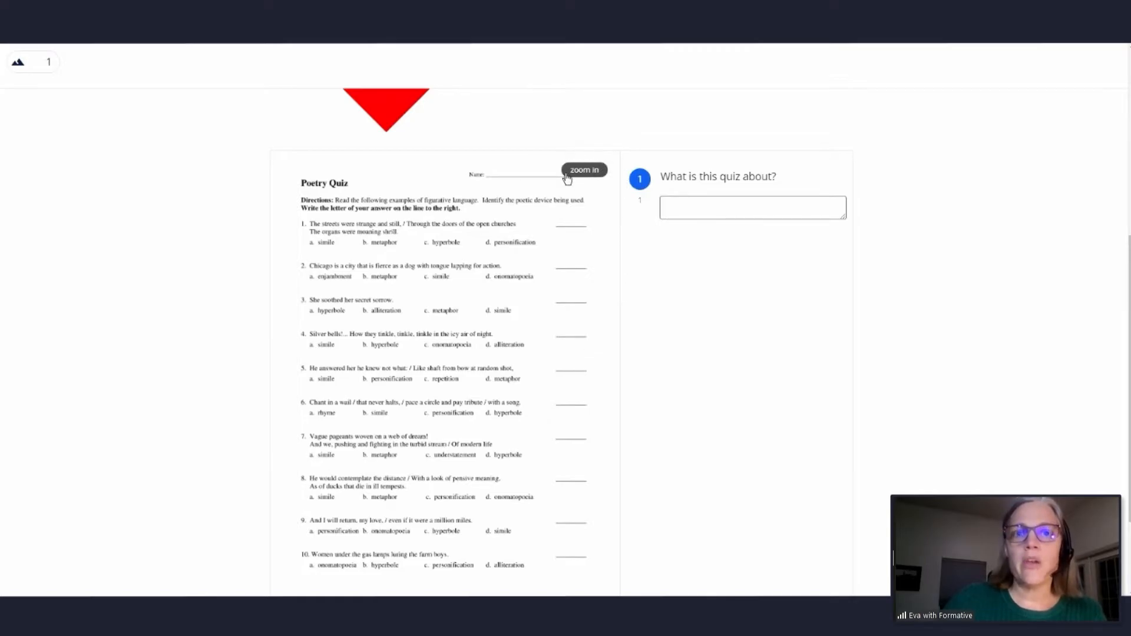
{"action": "left_click", "coordinate": [585, 171]}
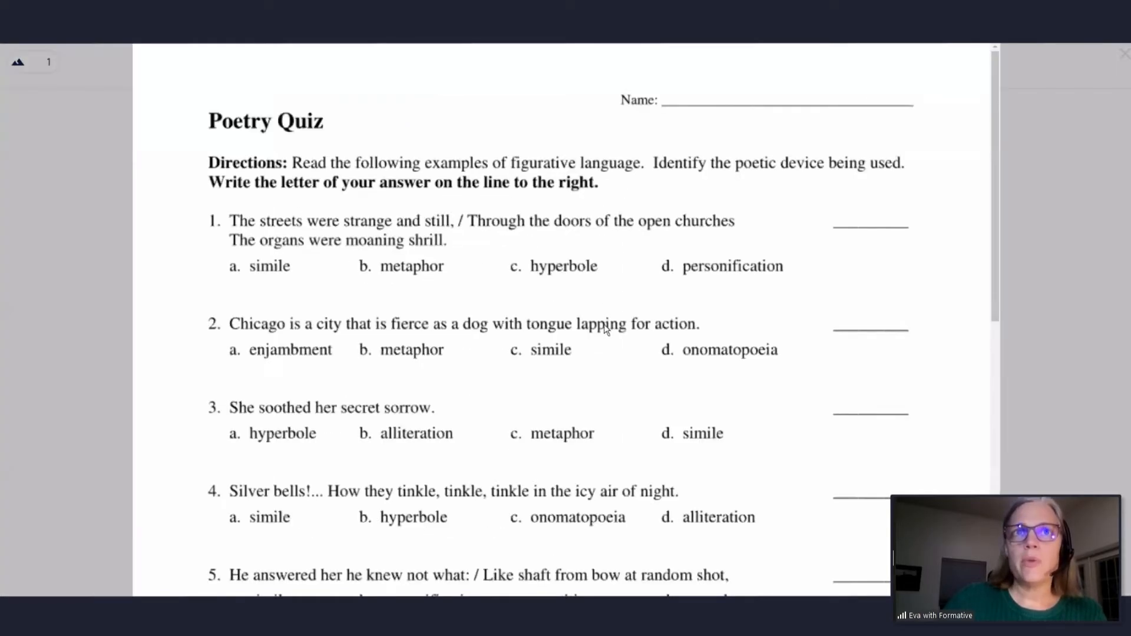
{"action": "left_click", "coordinate": [1125, 58]}
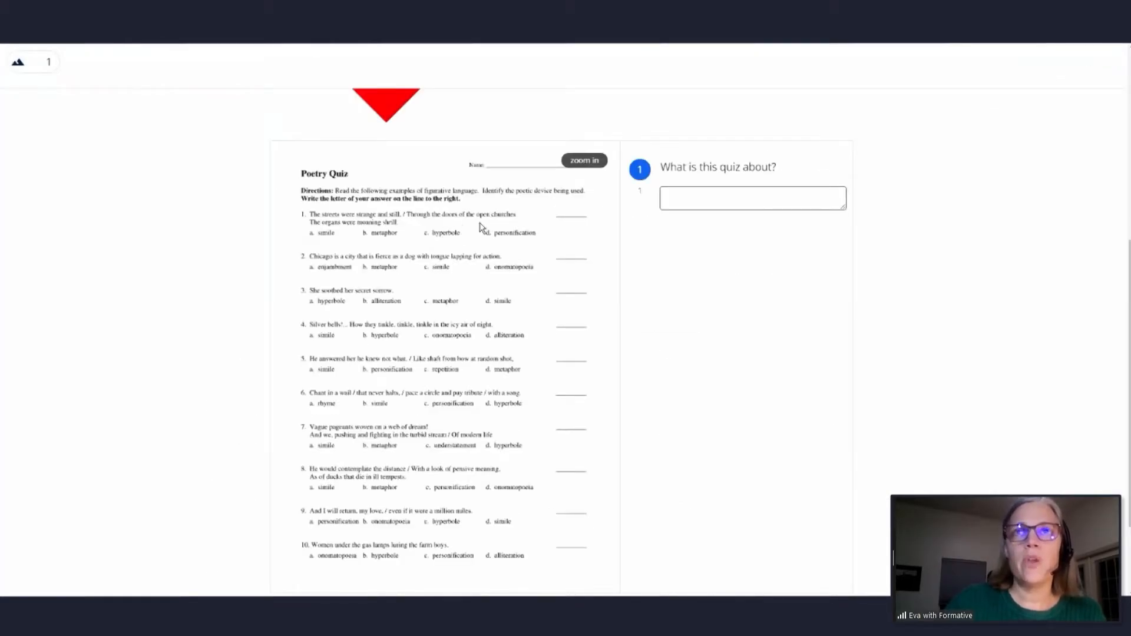
{"action": "left_click", "coordinate": [600, 167]}
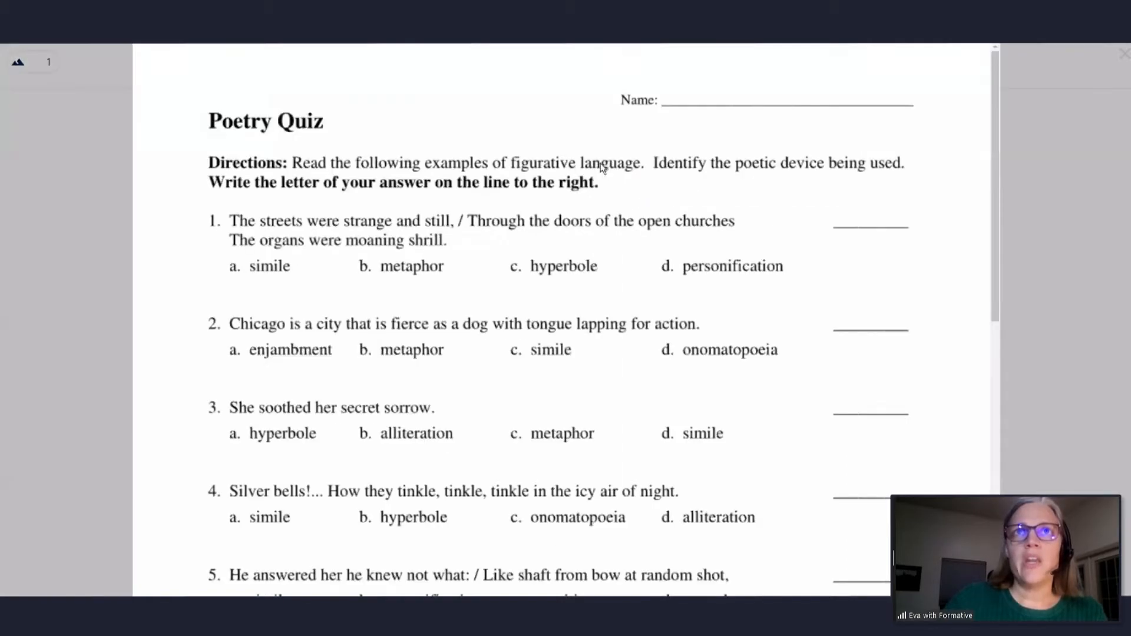
{"action": "left_click", "coordinate": [1123, 55]}
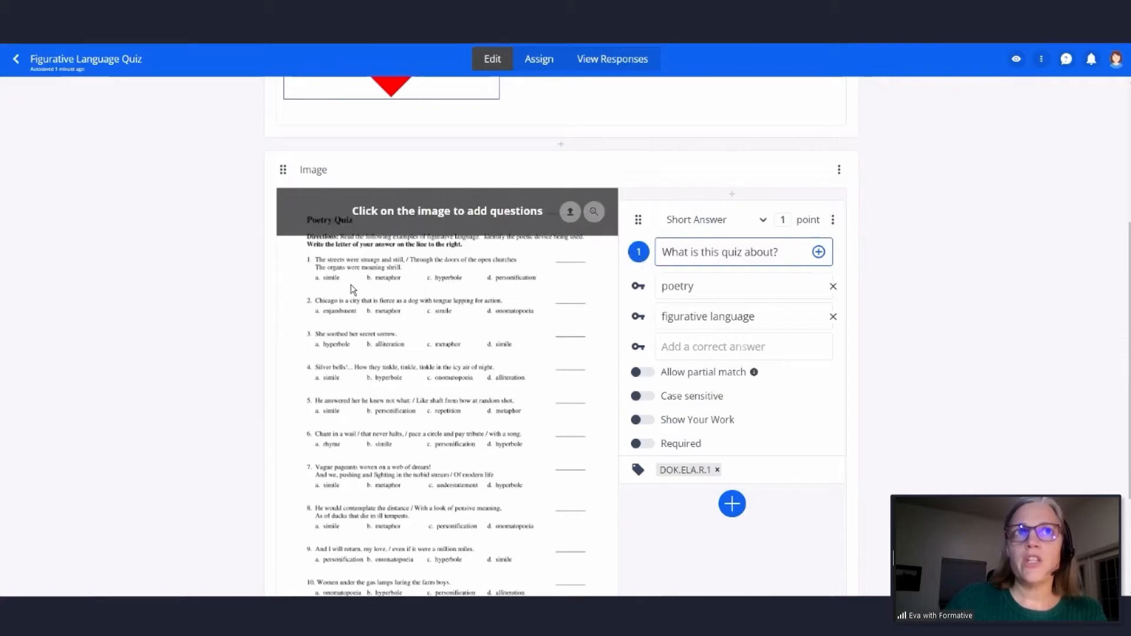
- Add a Multiple Choice question at item 1 of the Poetry Quiz page and shift its marker slightly left of the item number
{"action": "left_click", "coordinate": [309, 260]}
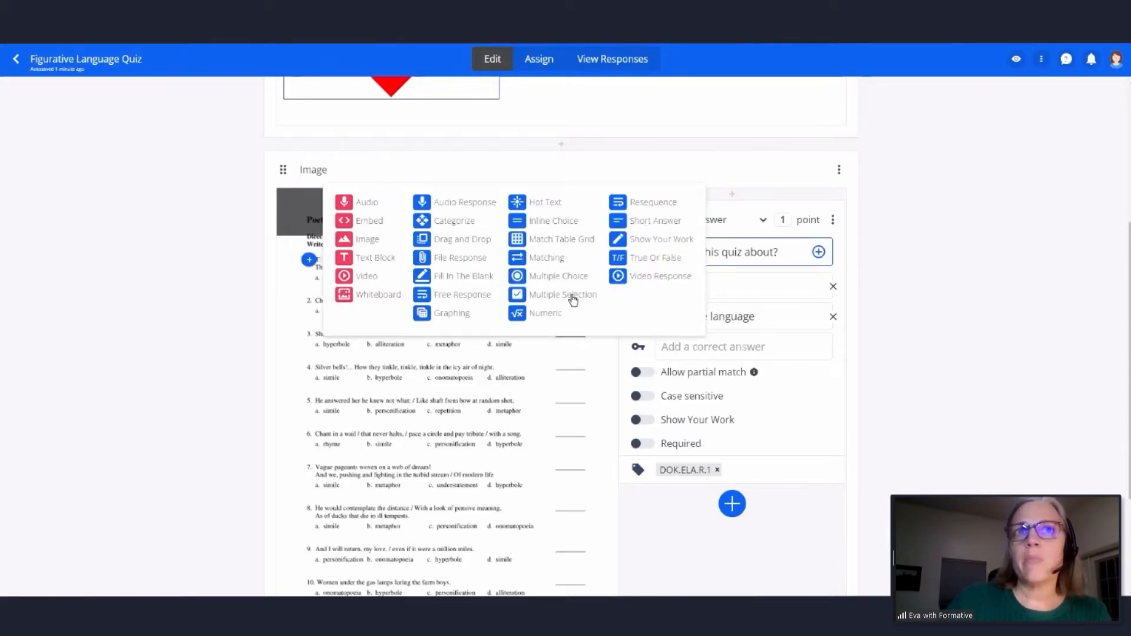
{"action": "left_click", "coordinate": [562, 277]}
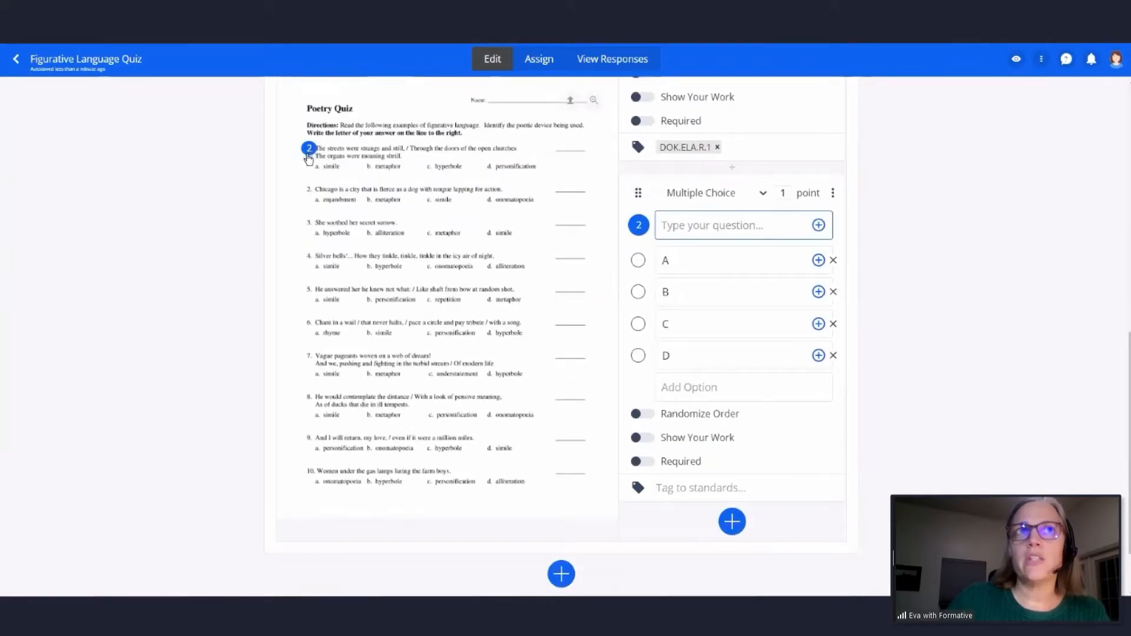
{"action": "left_click_drag", "start_coordinate": [308, 152], "coordinate": [304, 150]}
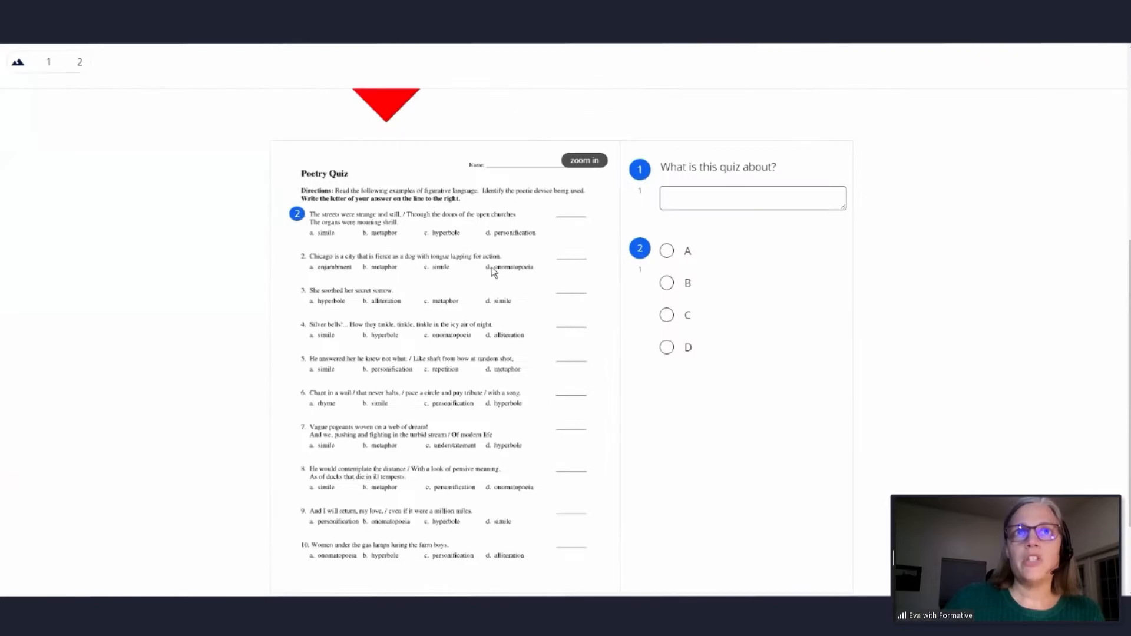
- Check the item 1 question marker on the enlarged page in the student preview, and return to the editor
{"action": "left_click", "coordinate": [584, 162]}
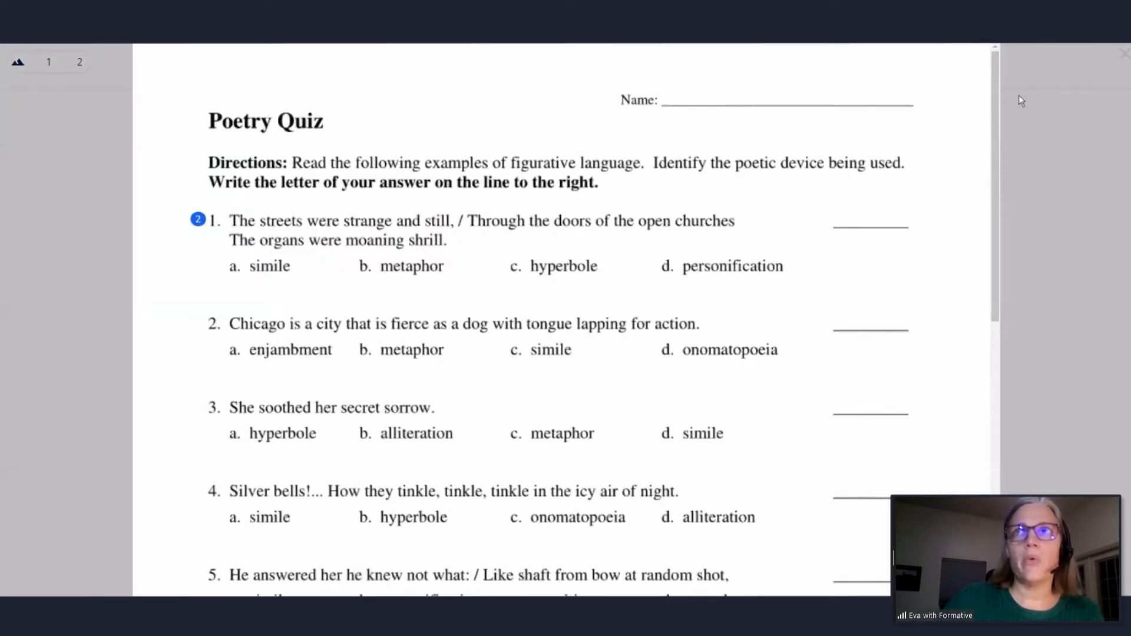
{"action": "left_click", "coordinate": [1122, 54]}
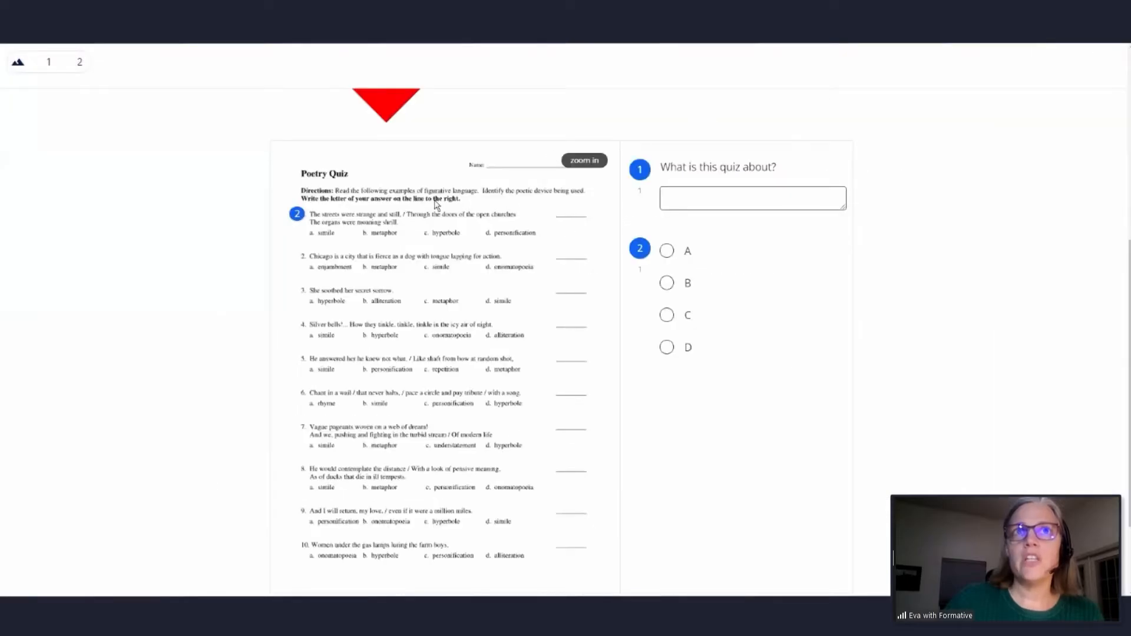
{"action": "left_click", "coordinate": [254, 23]}
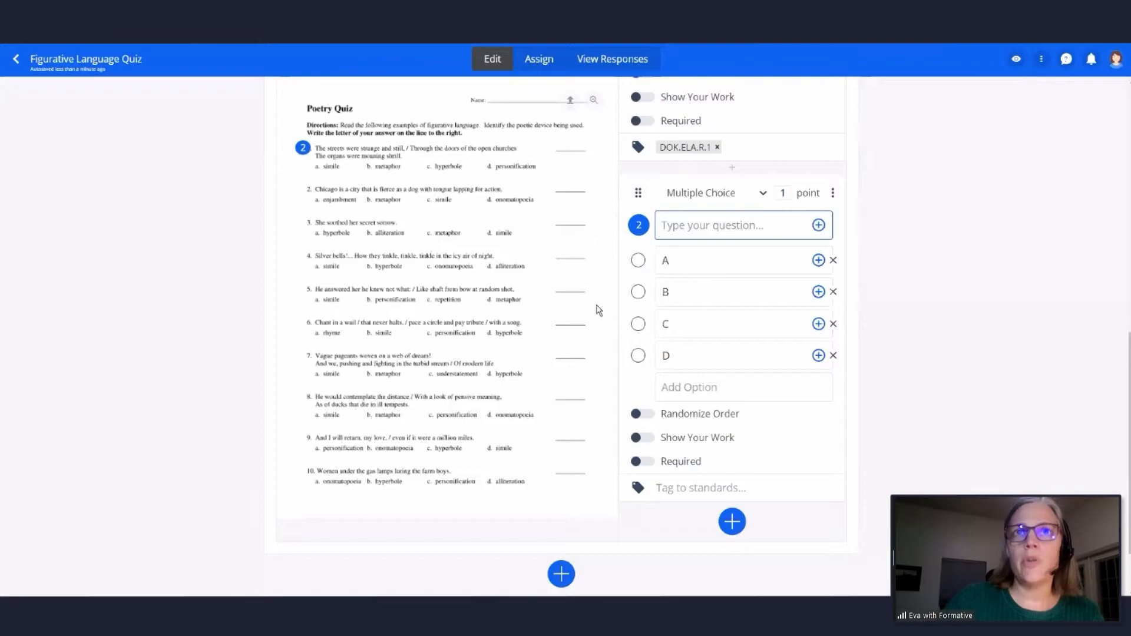
- Mark D correct for the item 1 question, and add a Multiple Choice question at item 2 with C as its correct answer
{"action": "left_click", "coordinate": [637, 355]}
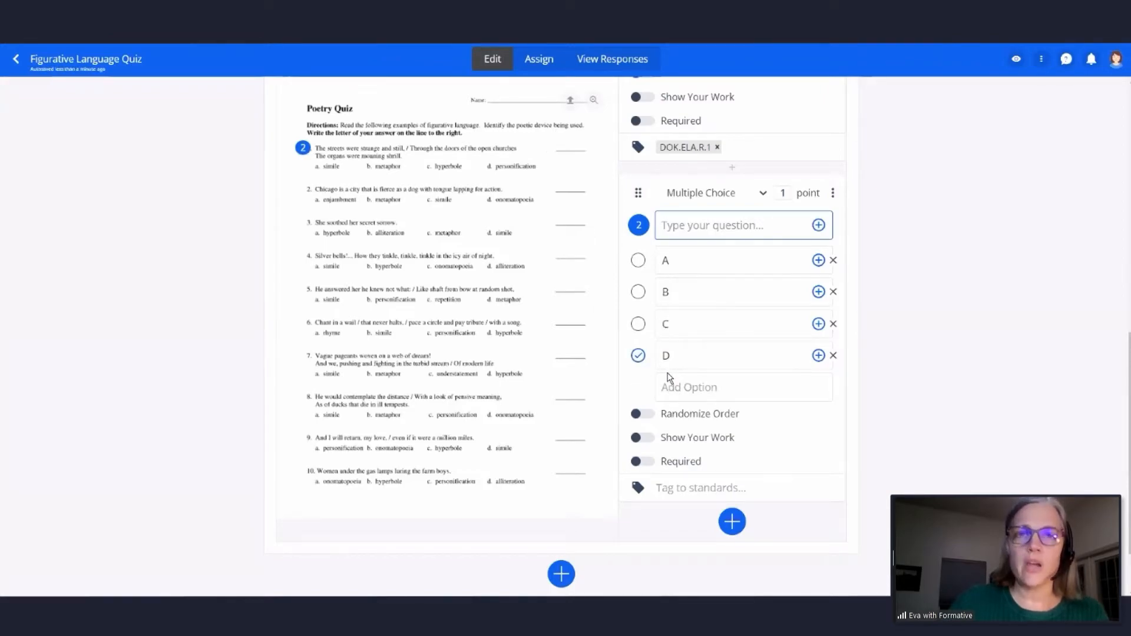
{"action": "left_click", "coordinate": [306, 191]}
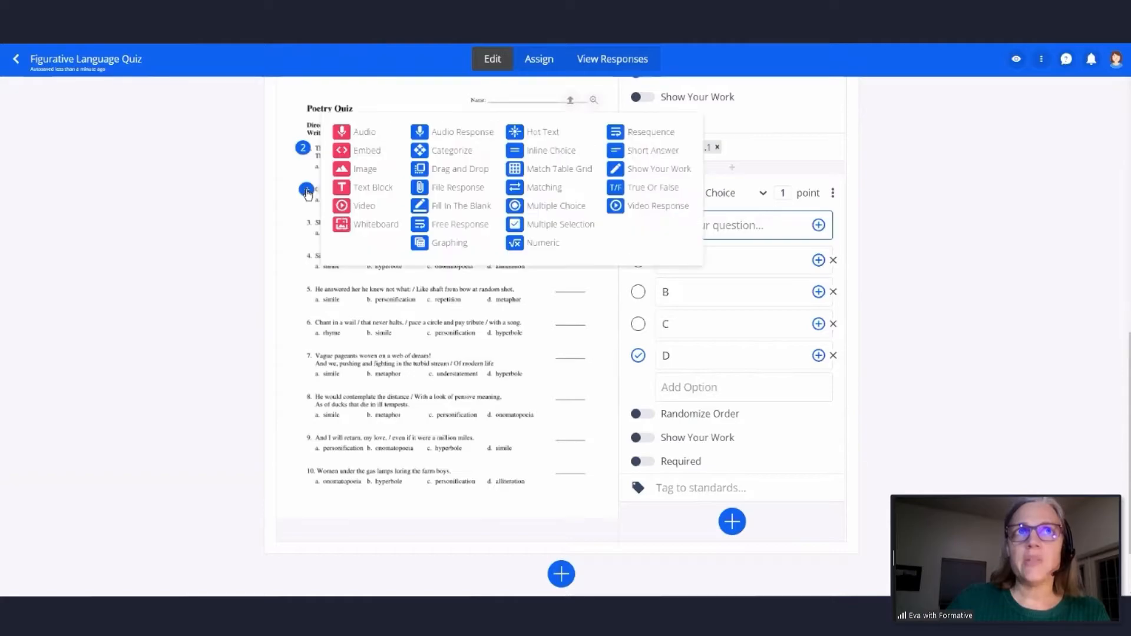
{"action": "left_click", "coordinate": [566, 207]}
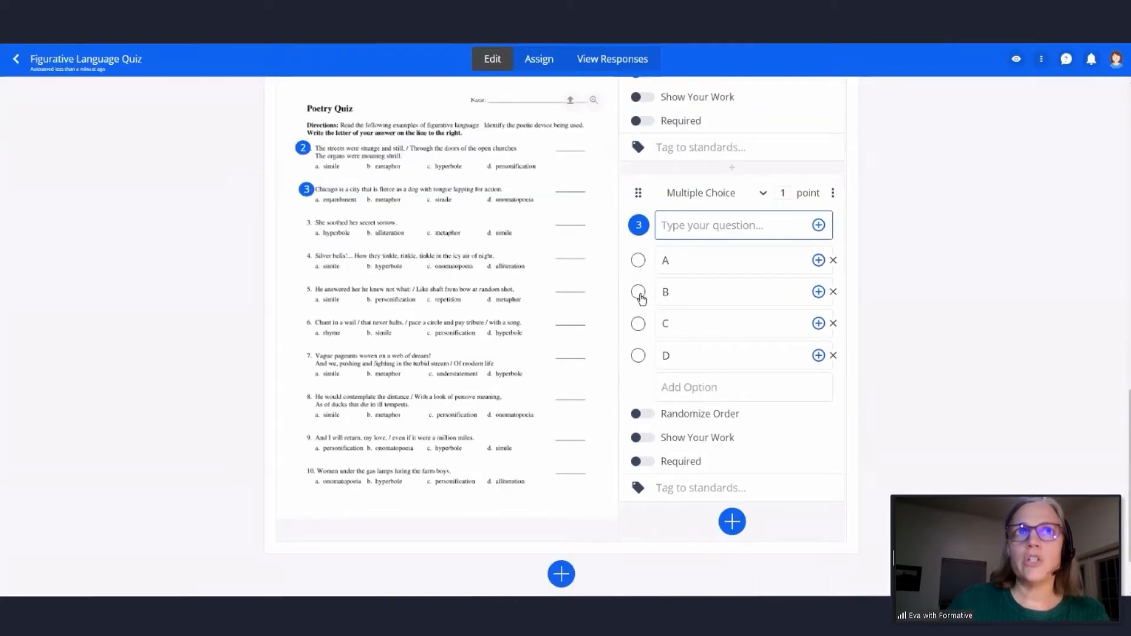
{"action": "left_click", "coordinate": [638, 323]}
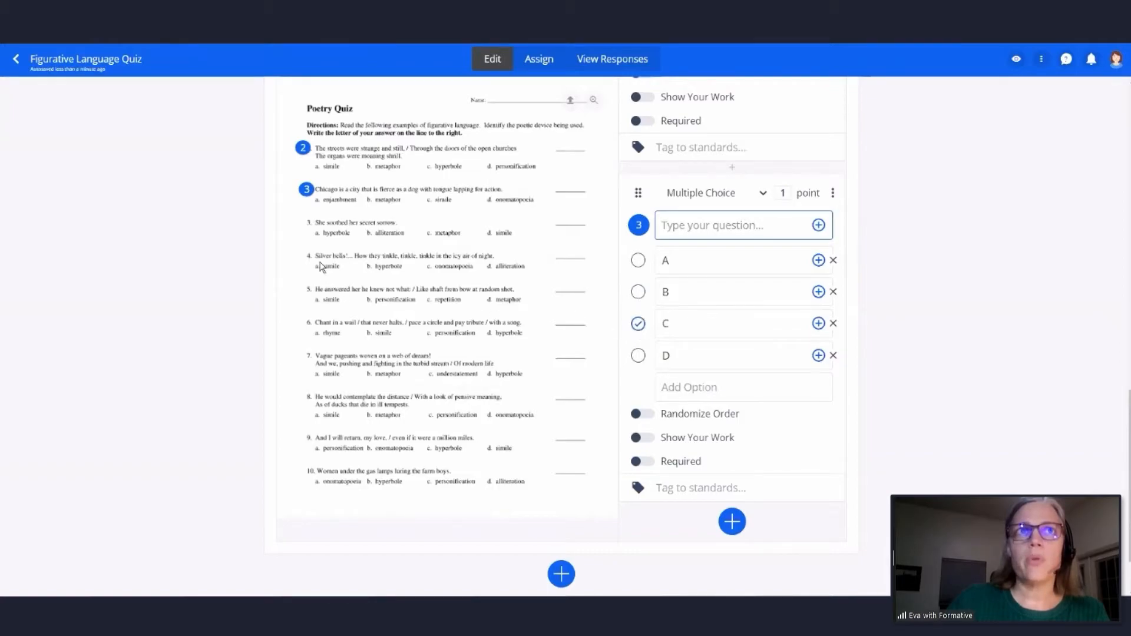
- Add a Short Answer question at item 3 of the Poetry Quiz page asking "Why is the answer alliteration?"
{"action": "left_click", "coordinate": [307, 225]}
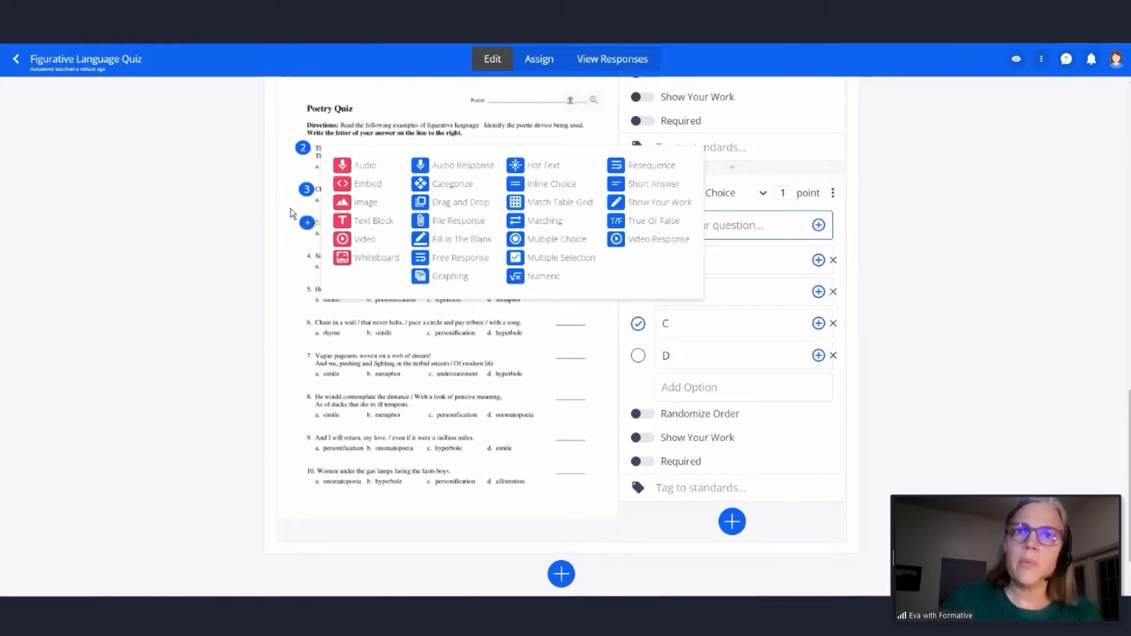
{"action": "left_click", "coordinate": [648, 185]}
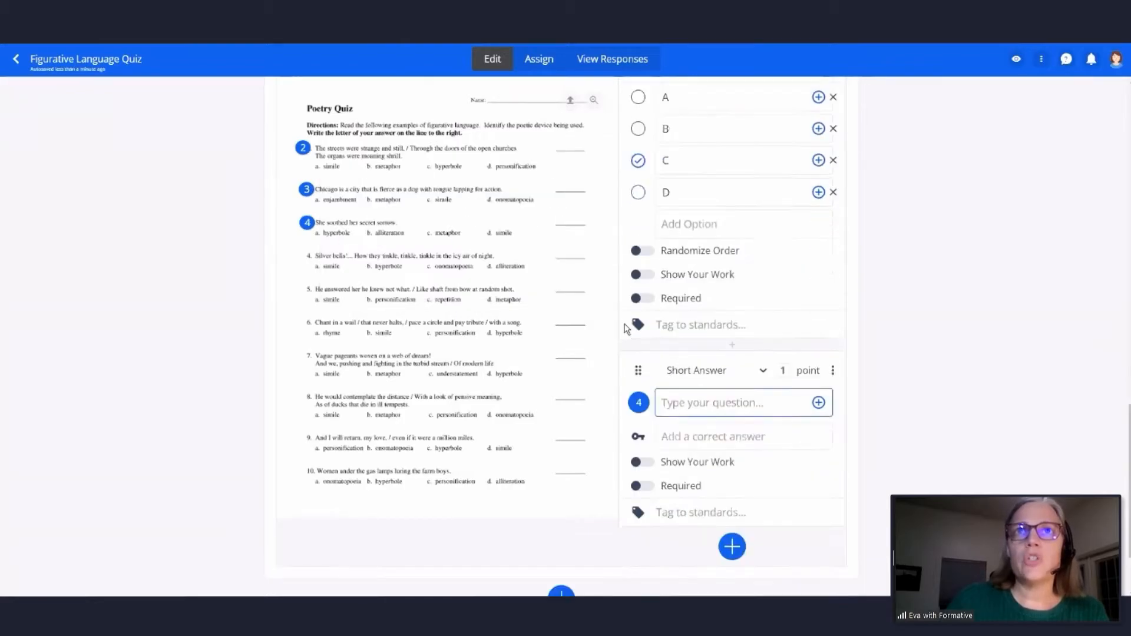
{"action": "type", "text": "Why"}
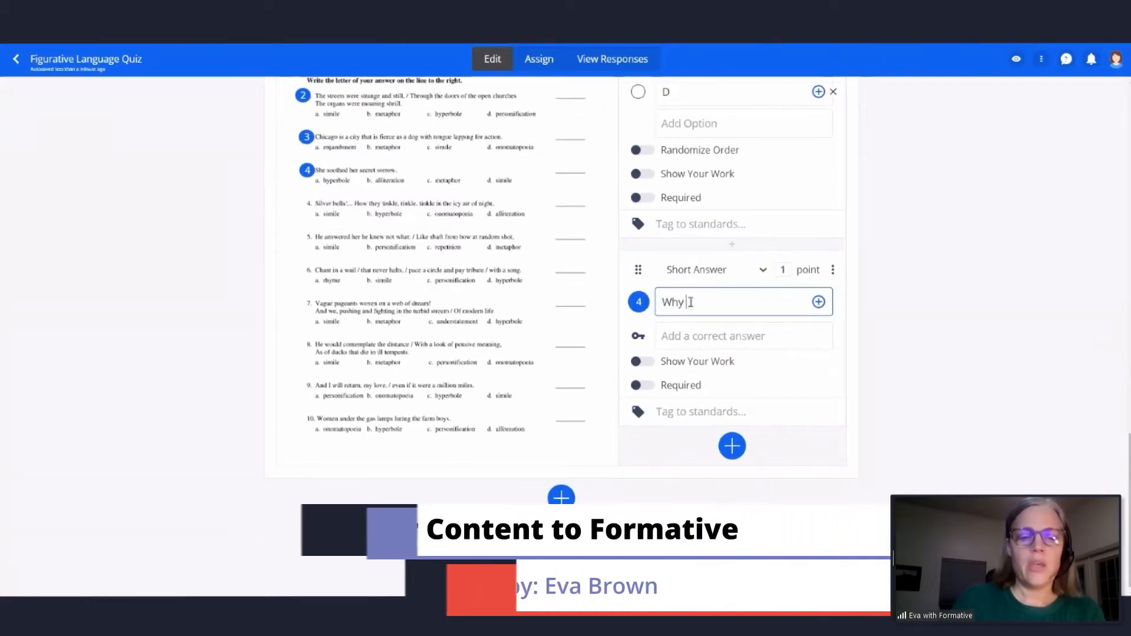
{"action": "type", "text": " is the answer a"}
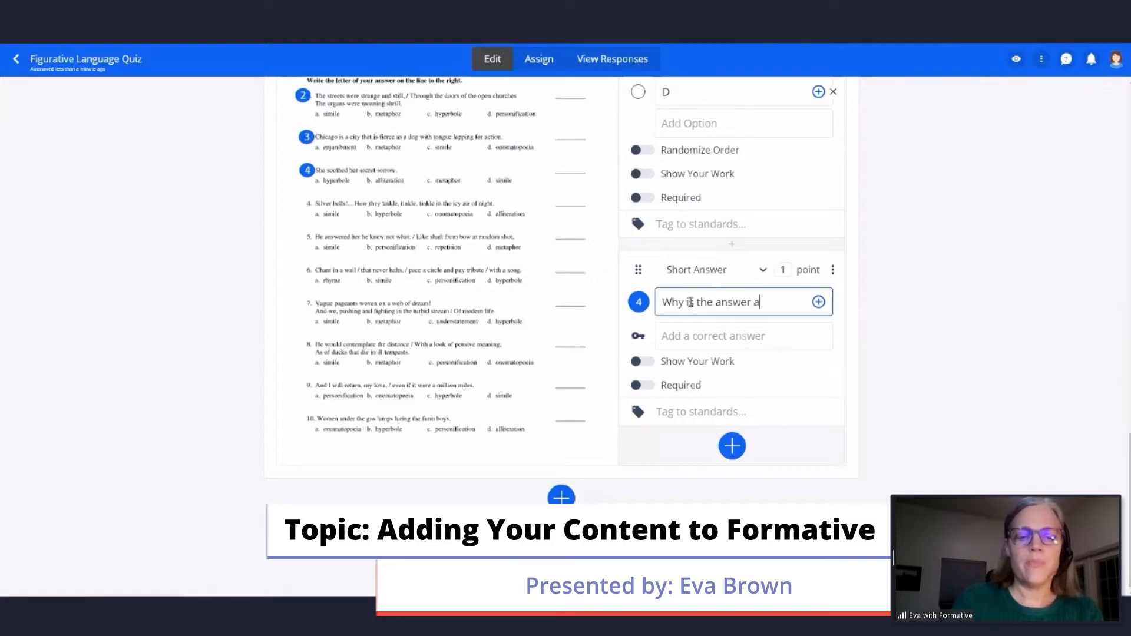
{"action": "type", "text": "lliterattion"}
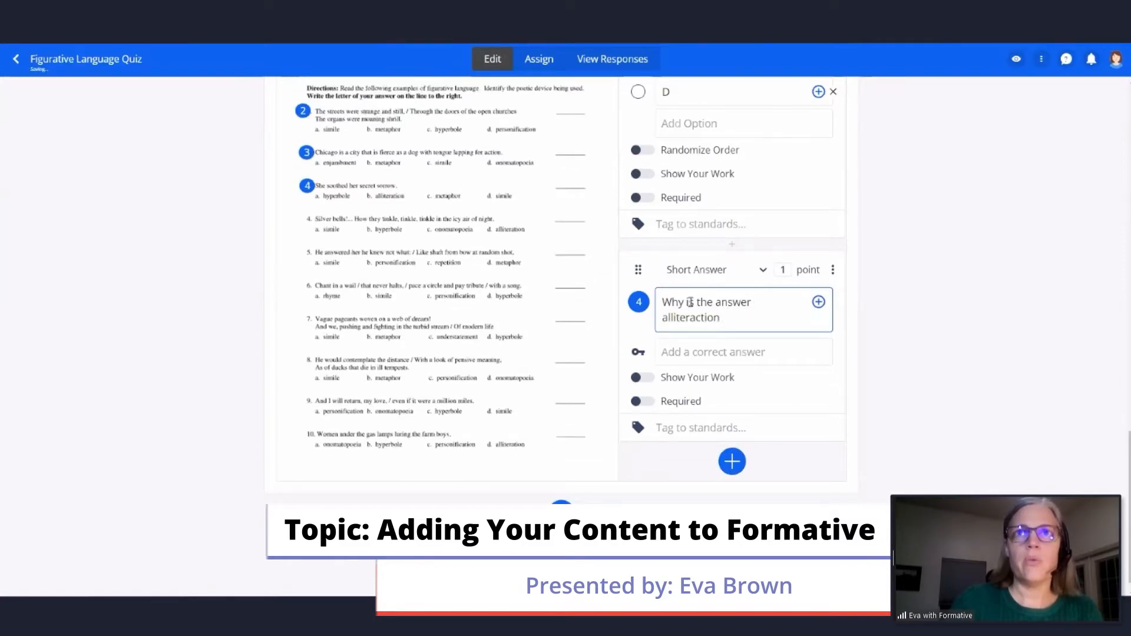
{"action": "key", "text": "BackSpace"}
{"action": "key", "text": "BackSpace"}
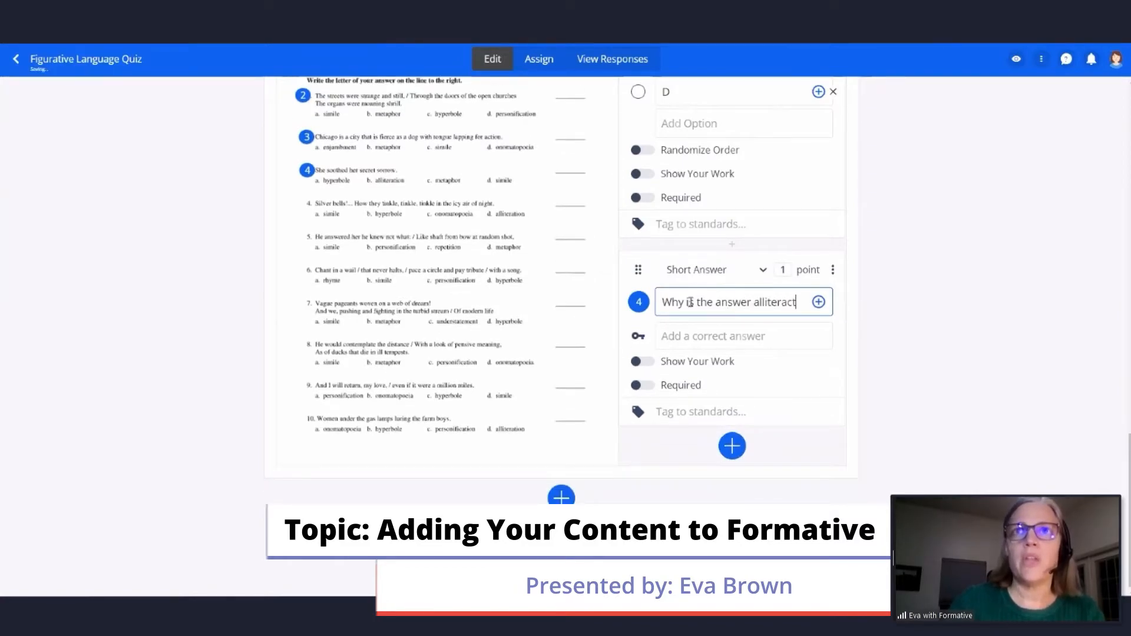
{"action": "key", "text": "BackSpace"}
{"action": "type", "text": "taion?"}
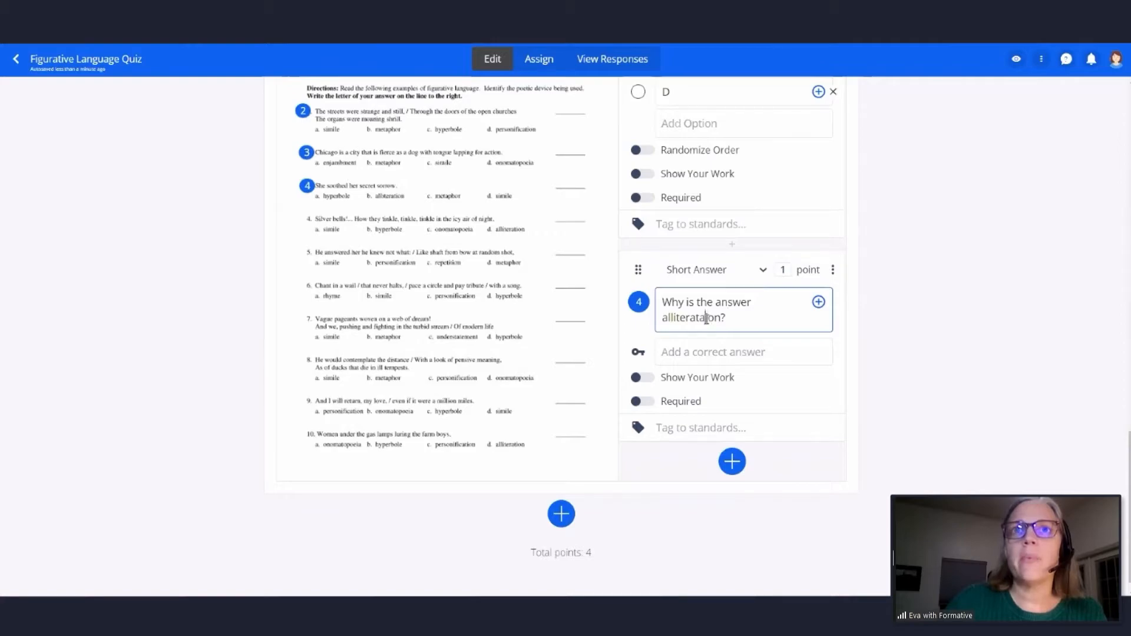
{"action": "left_click", "coordinate": [707, 319]}
{"action": "key", "text": "BackSpace"}
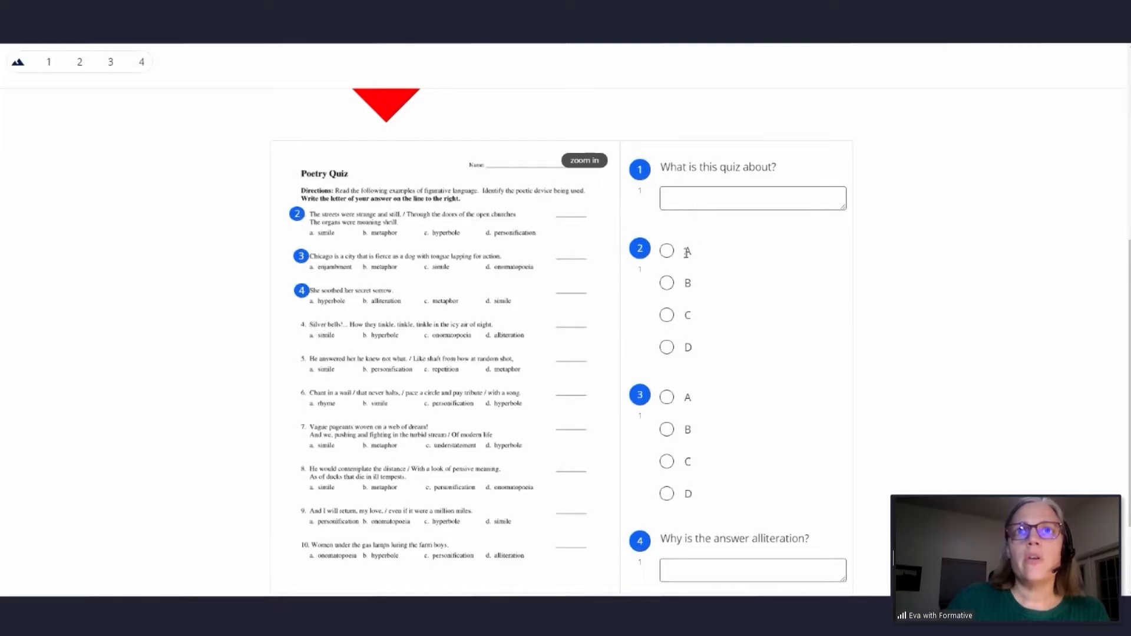
- Review the added questions in the student preview and examine their markers on the enlarged Poetry Quiz page
{"action": "scroll", "coordinate": [683, 286], "scroll_direction": "down", "scroll_amount": 3}
{"action": "scroll", "coordinate": [688, 288], "scroll_direction": "up", "scroll_amount": 4}
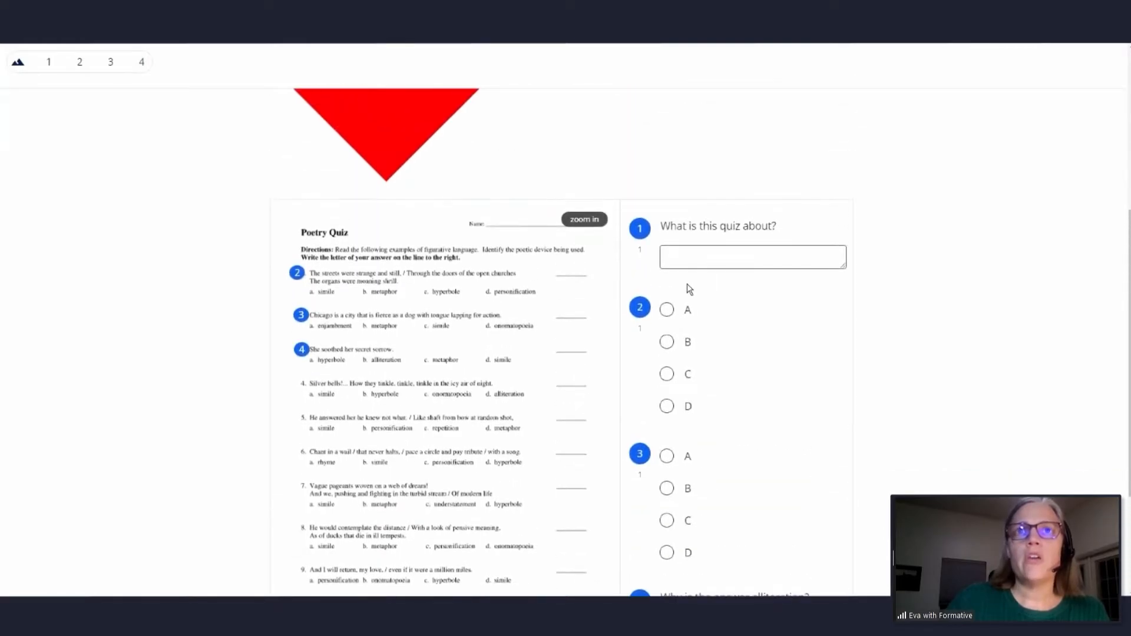
{"action": "left_click", "coordinate": [585, 220]}
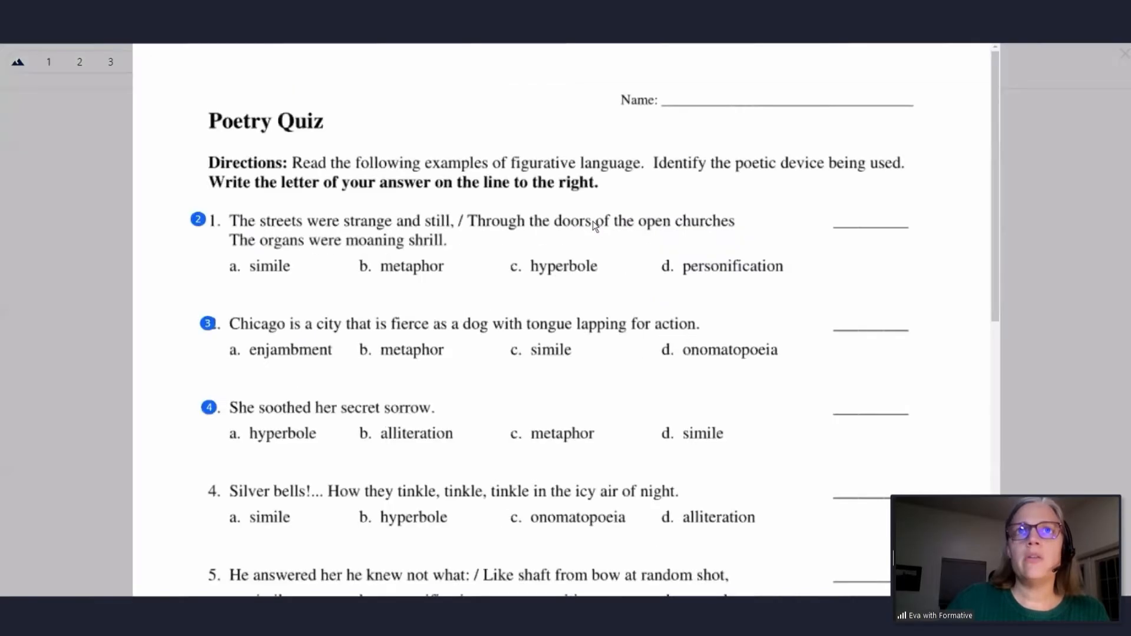
{"action": "left_click", "coordinate": [1125, 58]}
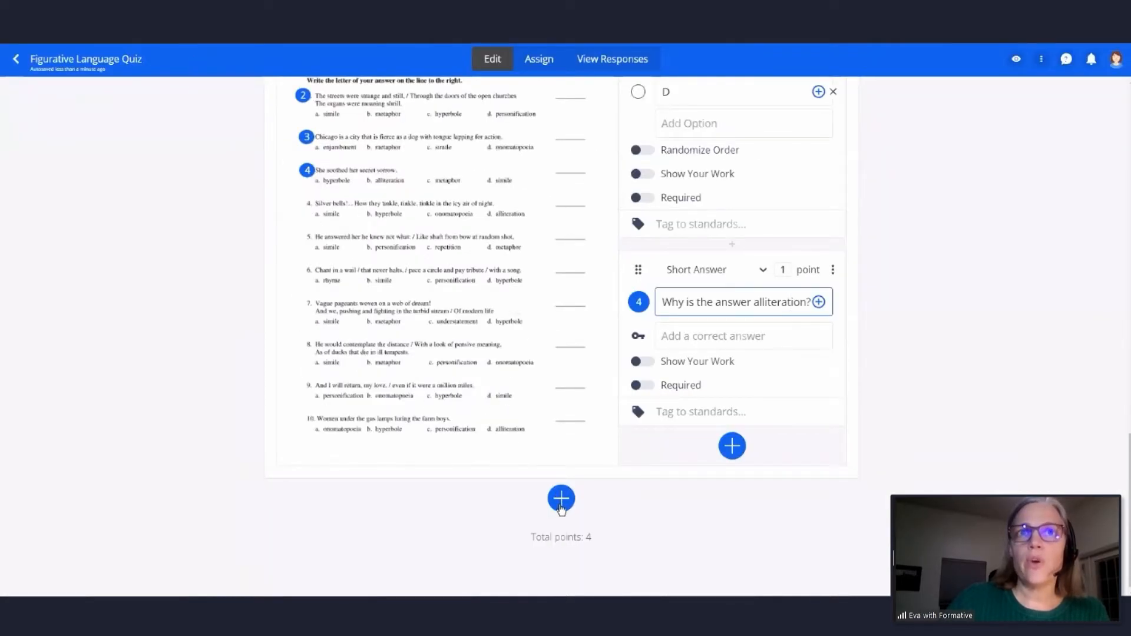
- Upload the Human heart diagram Word document and add it below the Poetry Quiz page as enhanced content
{"action": "left_click", "coordinate": [561, 500]}
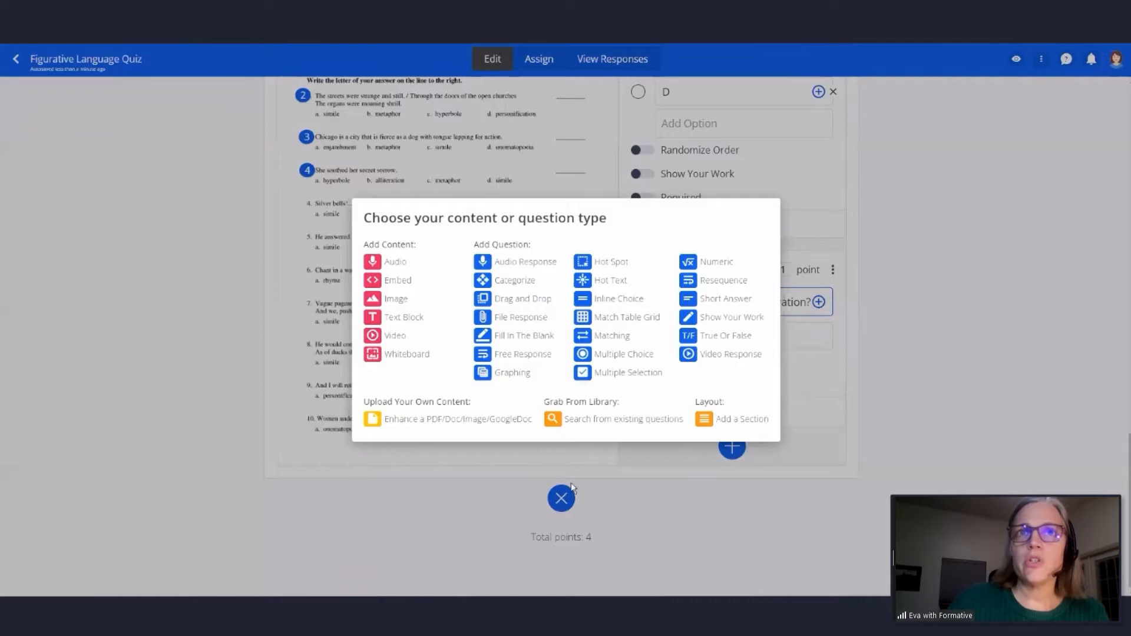
{"action": "left_click", "coordinate": [460, 421]}
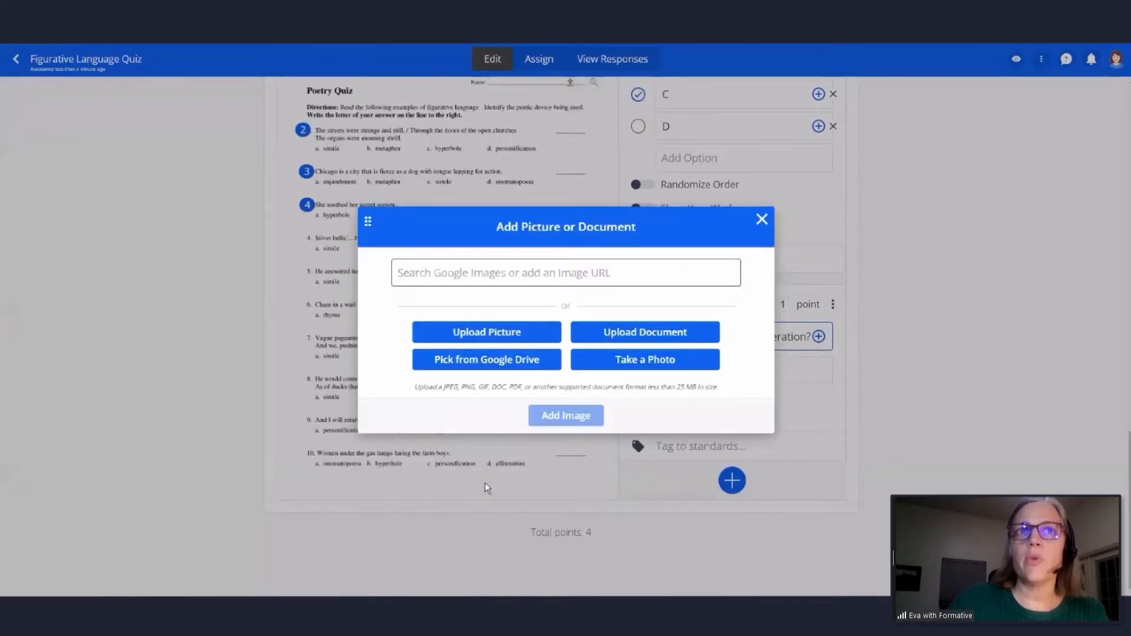
{"action": "left_click", "coordinate": [643, 333]}
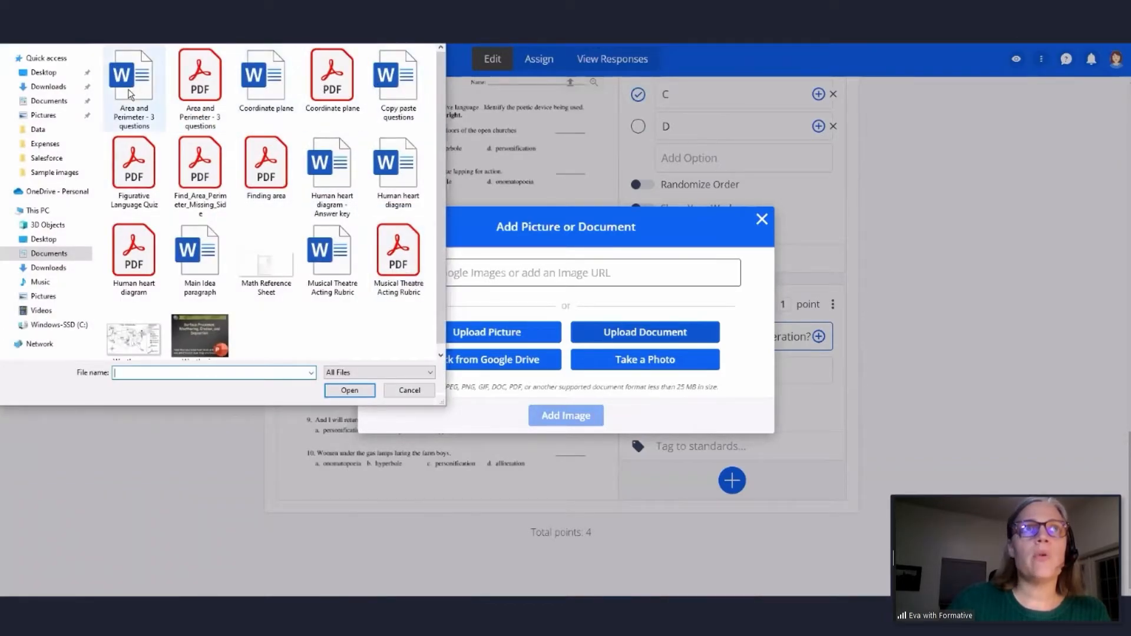
{"action": "double_click", "coordinate": [398, 159]}
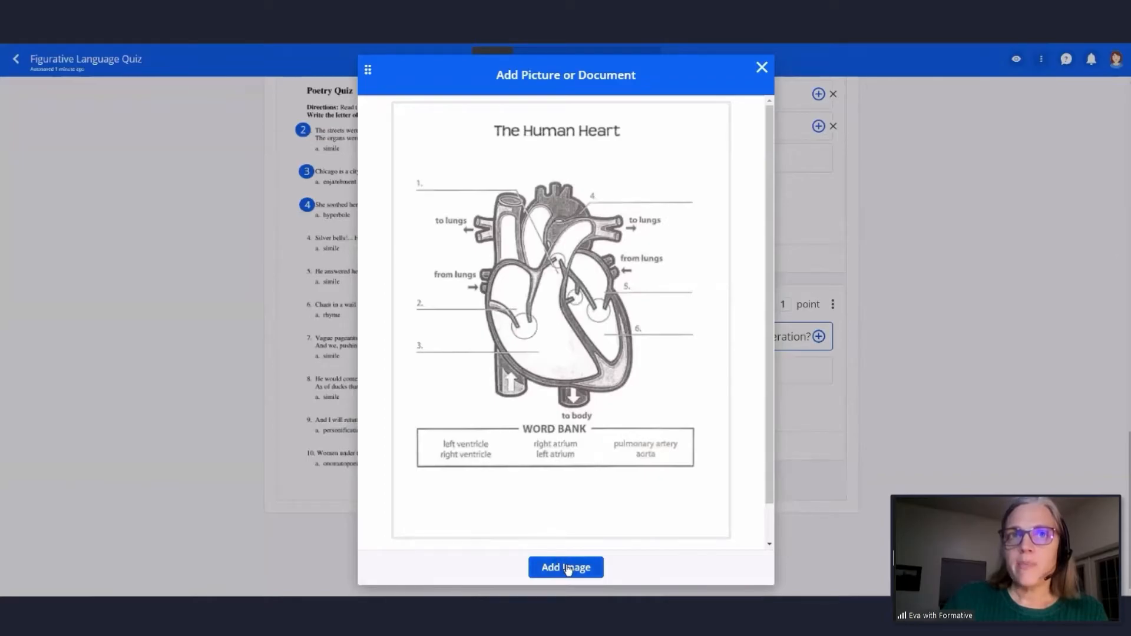
{"action": "left_click", "coordinate": [569, 566]}
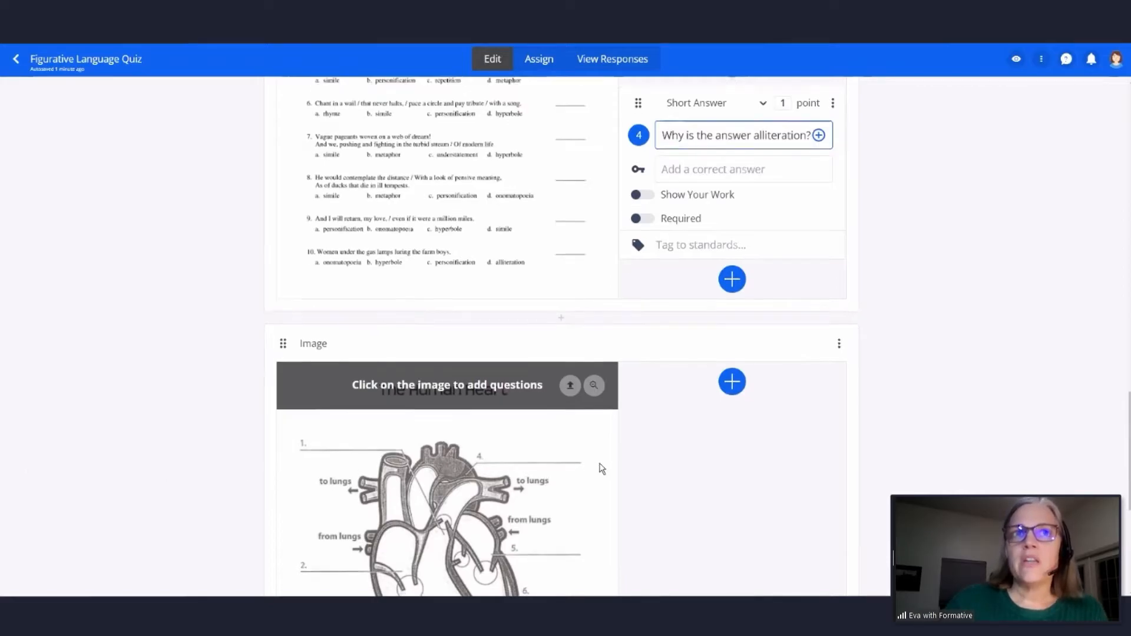
- Examine the upload options and supported file formats for adding another picture or document below the heart diagram
{"action": "scroll", "coordinate": [599, 464], "scroll_direction": "down", "scroll_amount": 5}
{"action": "left_click", "coordinate": [561, 494]}
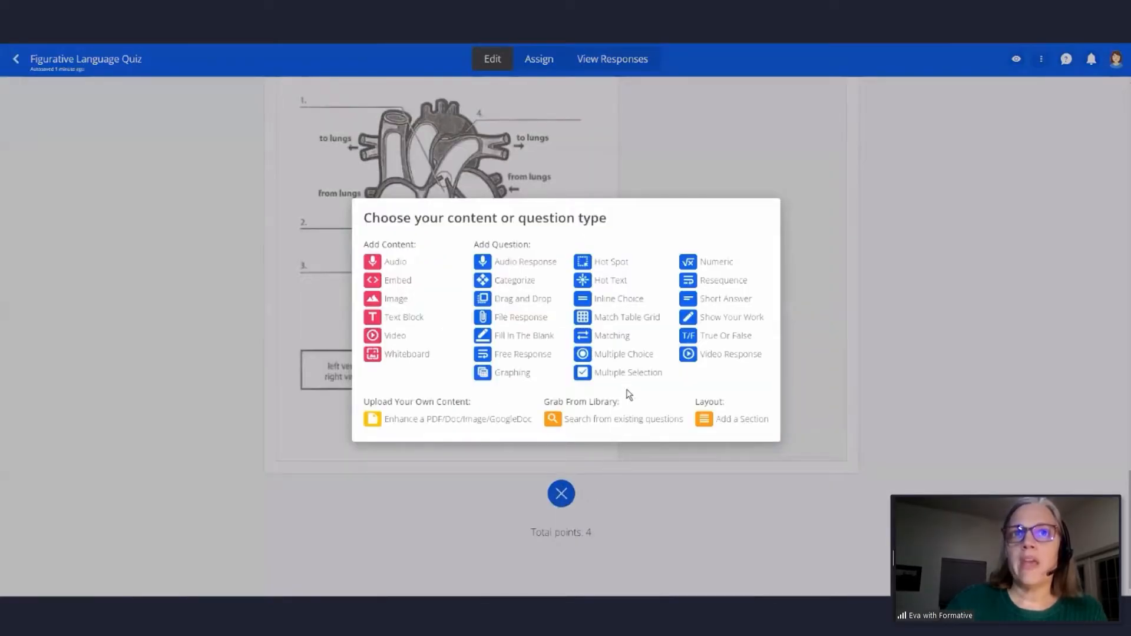
{"action": "left_click", "coordinate": [469, 421]}
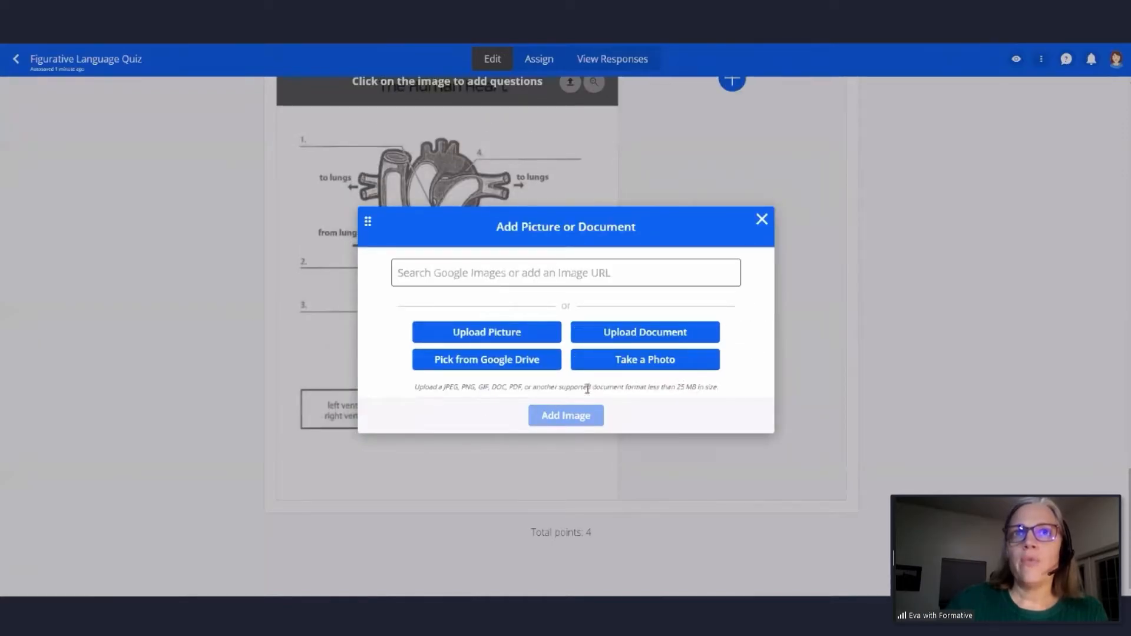
{"action": "left_click_drag", "start_coordinate": [420, 387], "coordinate": [719, 387]}
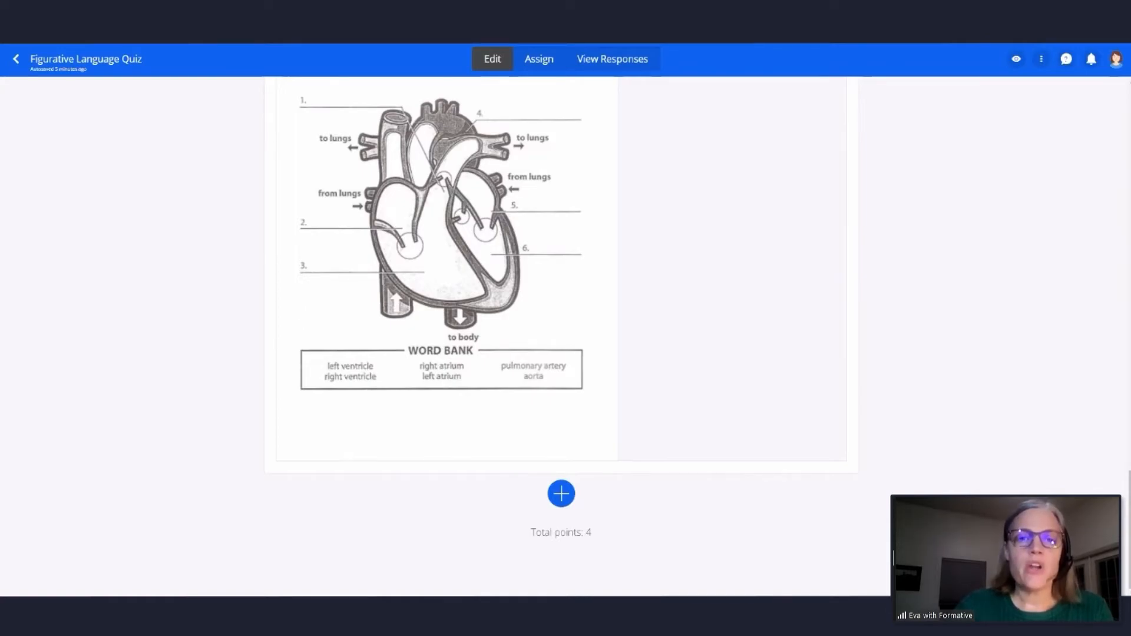
{"action": "key", "text": "alt+h"}
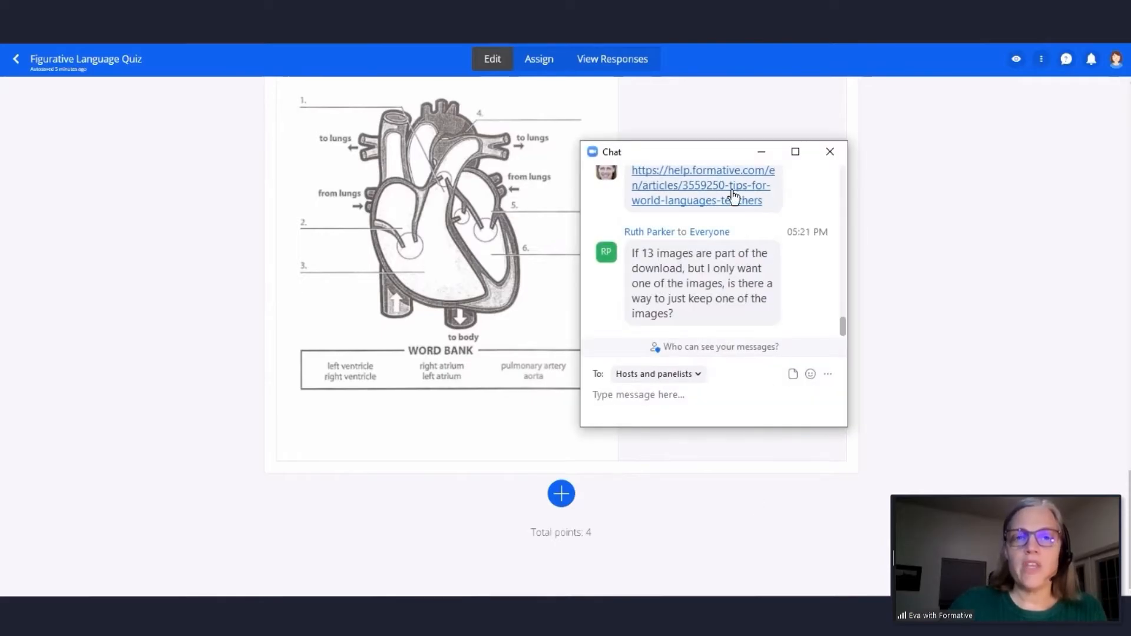
{"action": "left_click_drag", "start_coordinate": [708, 151], "coordinate": [1130, 412]}
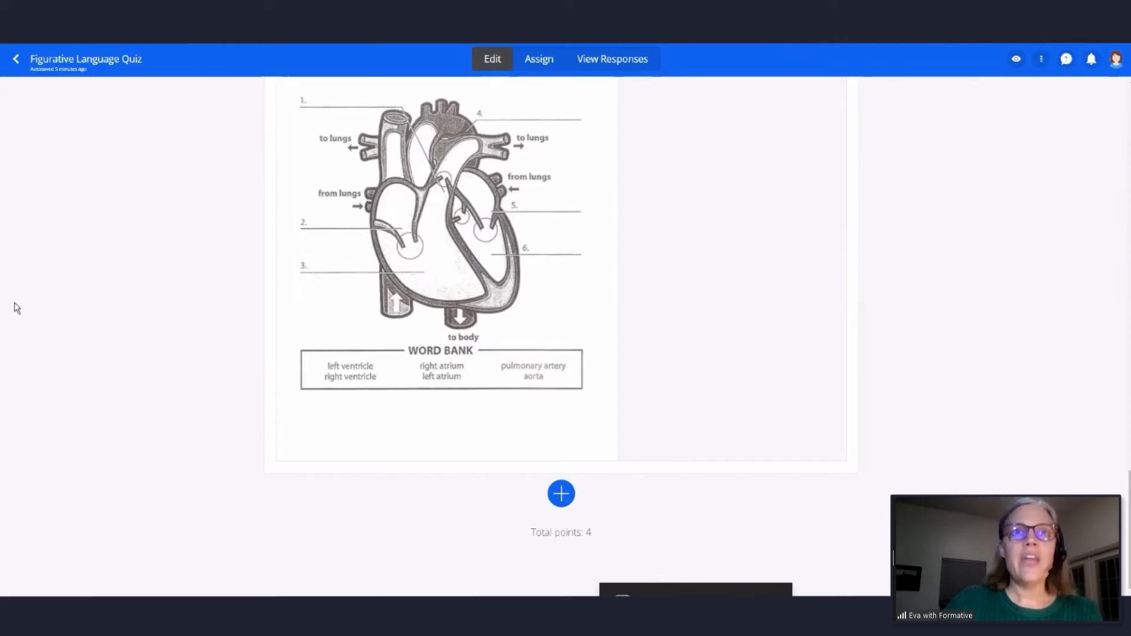
- Add a Short Answer question below the heart diagram that reads "Example question for students"
{"action": "left_click", "coordinate": [561, 495]}
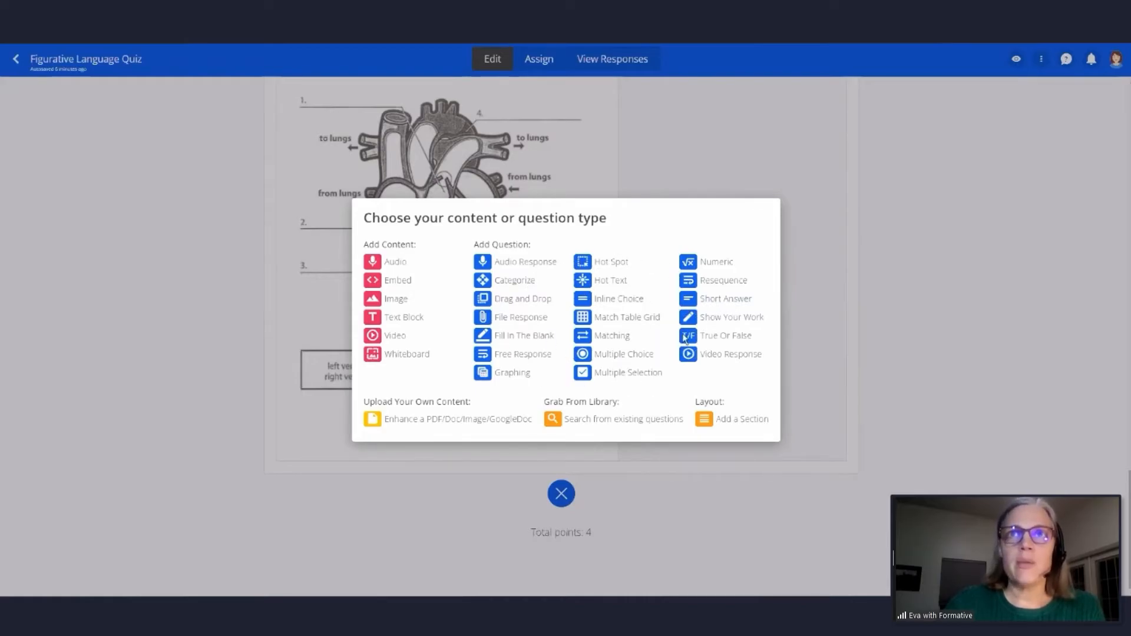
{"action": "left_click", "coordinate": [713, 301]}
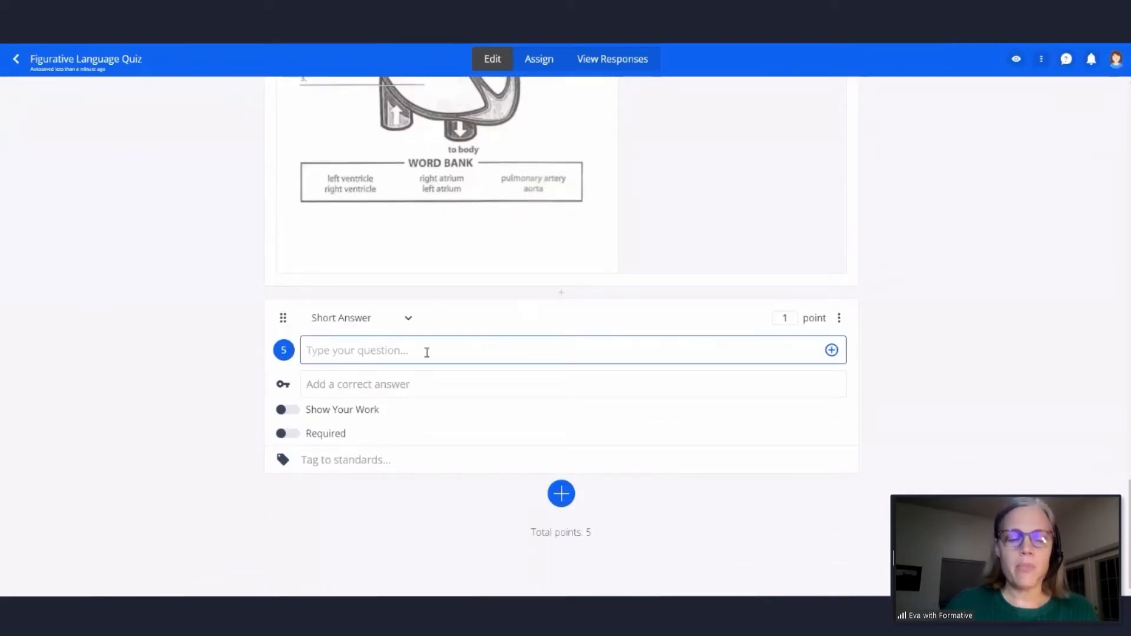
{"action": "type", "text": "Example q"}
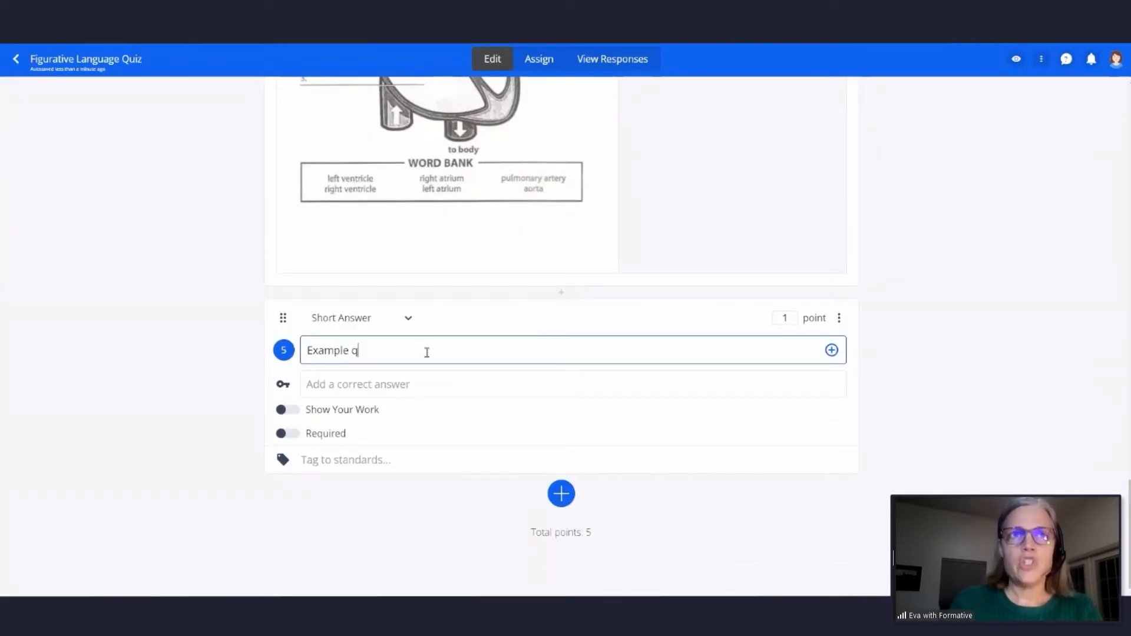
{"action": "type", "text": "uestion for students"}
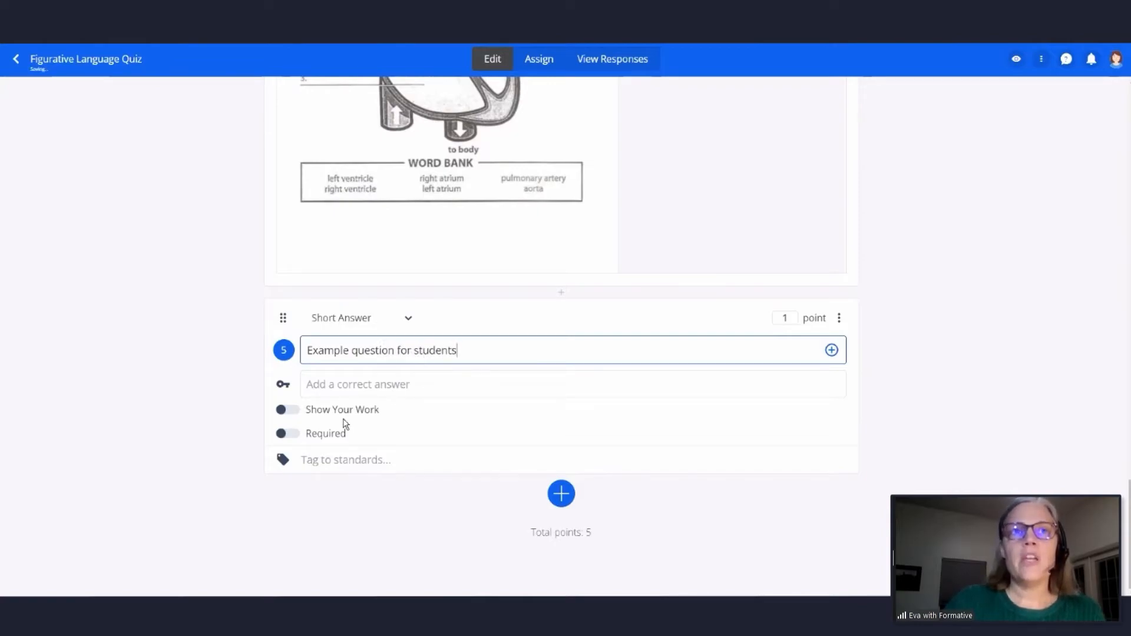
- Enable Show Your Work on question 5 and set the Human heart diagram Word document as its canvas background
{"action": "left_click", "coordinate": [287, 410]}
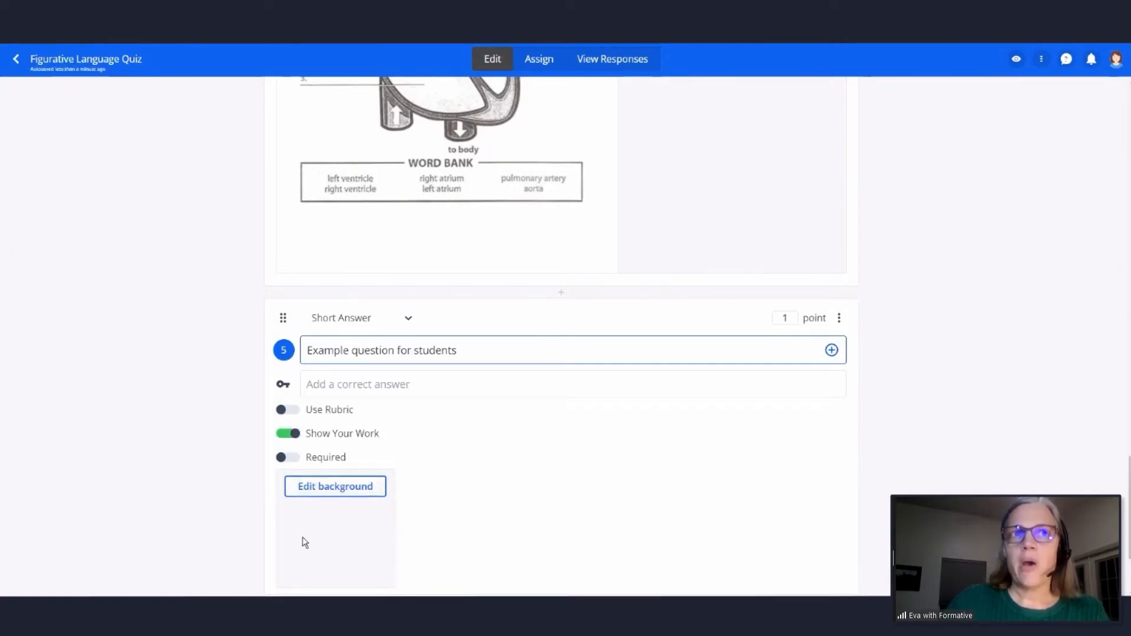
{"action": "left_click", "coordinate": [336, 487]}
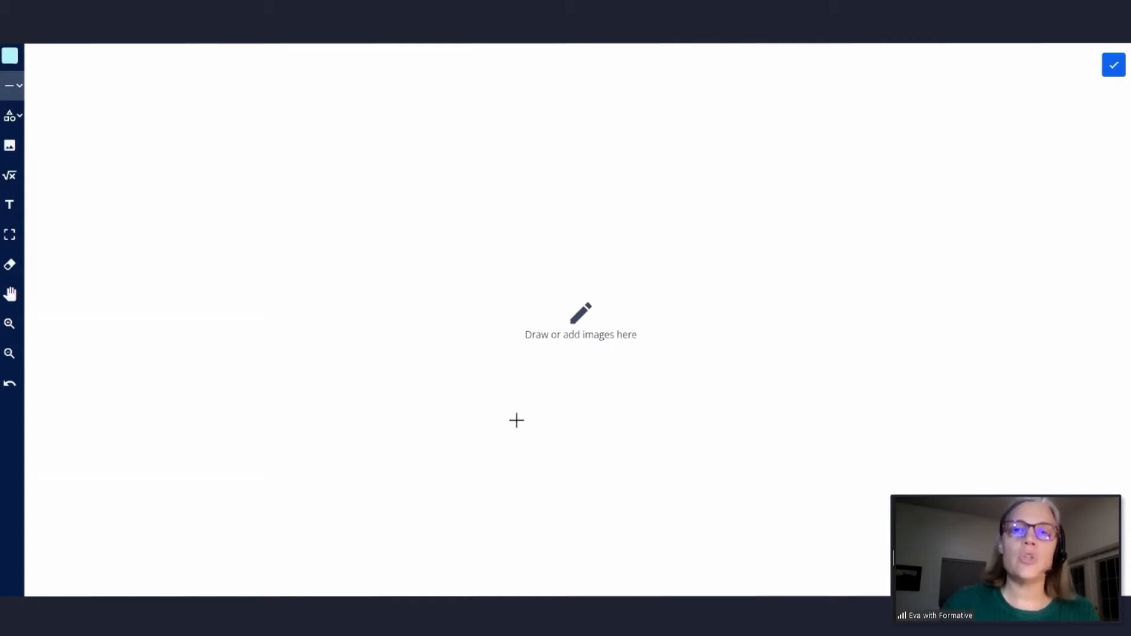
{"action": "left_click", "coordinate": [10, 149]}
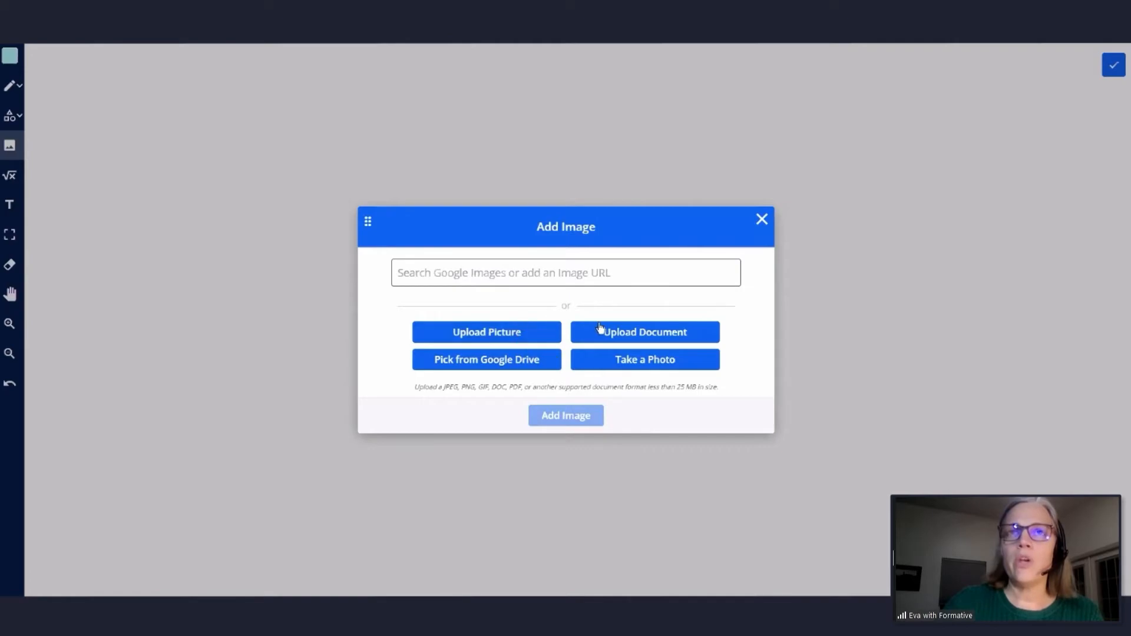
{"action": "left_click", "coordinate": [630, 331]}
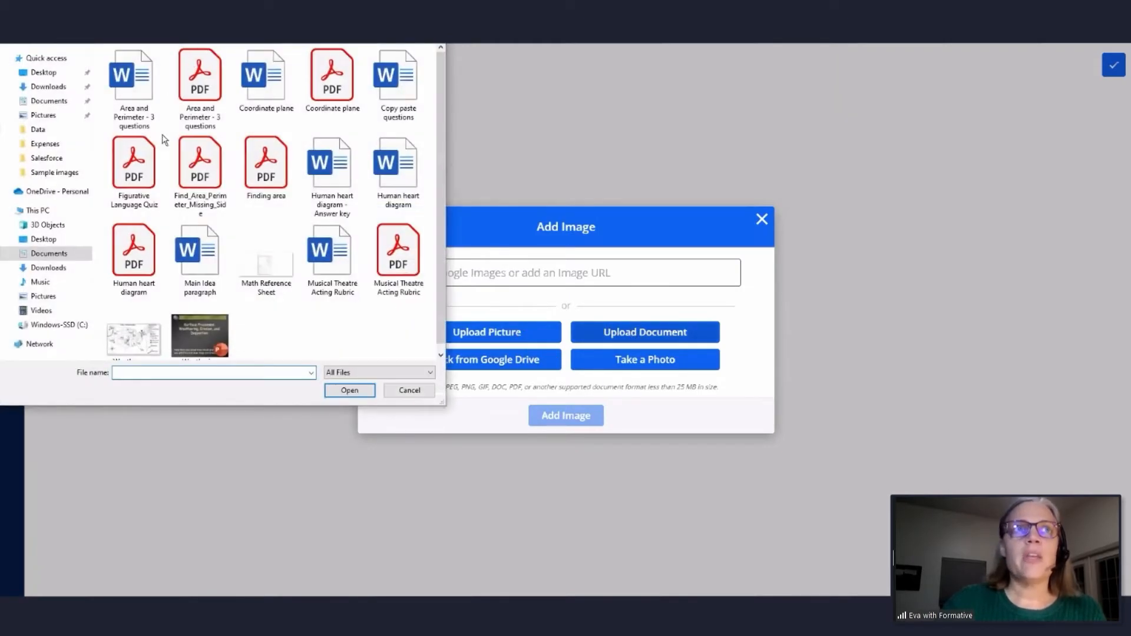
{"action": "left_click", "coordinate": [404, 168]}
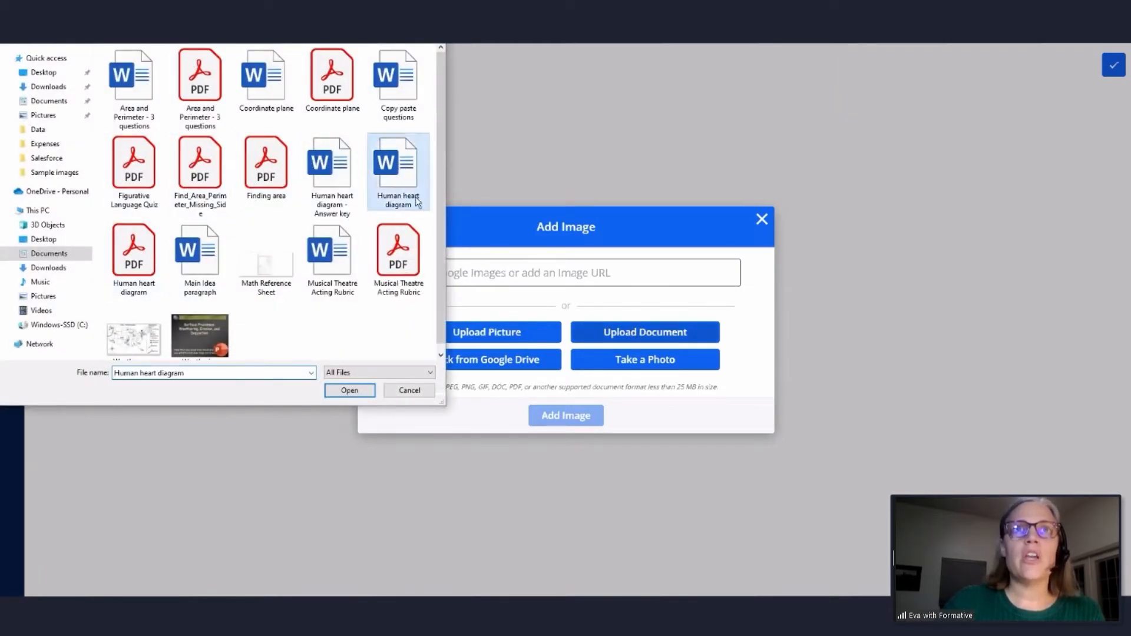
{"action": "left_click", "coordinate": [347, 391]}
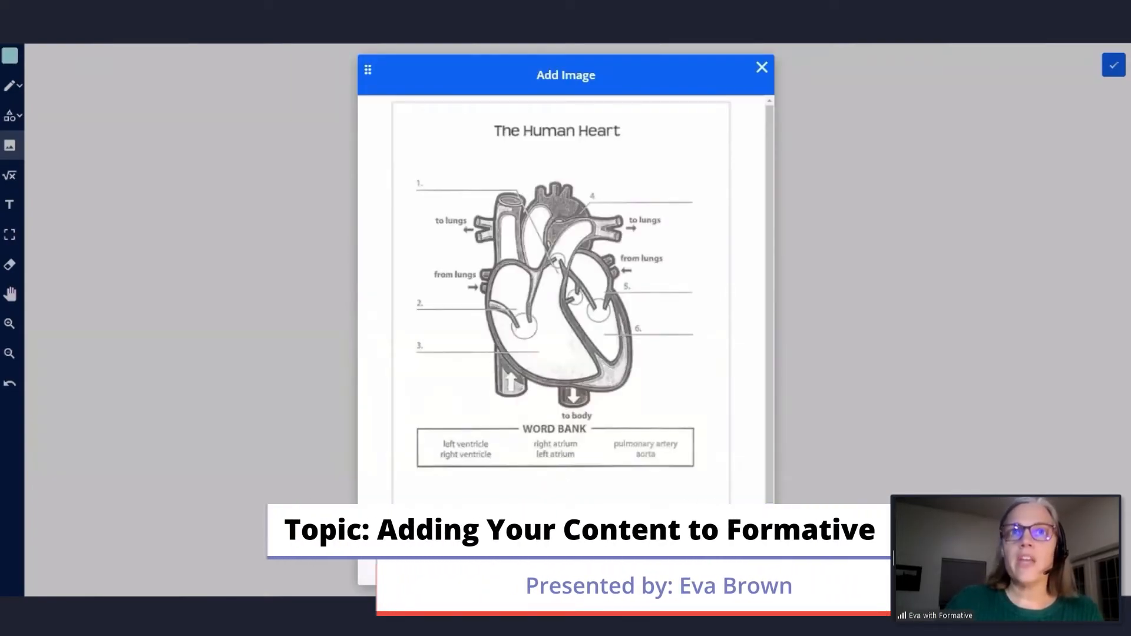
{"action": "left_click", "coordinate": [565, 567]}
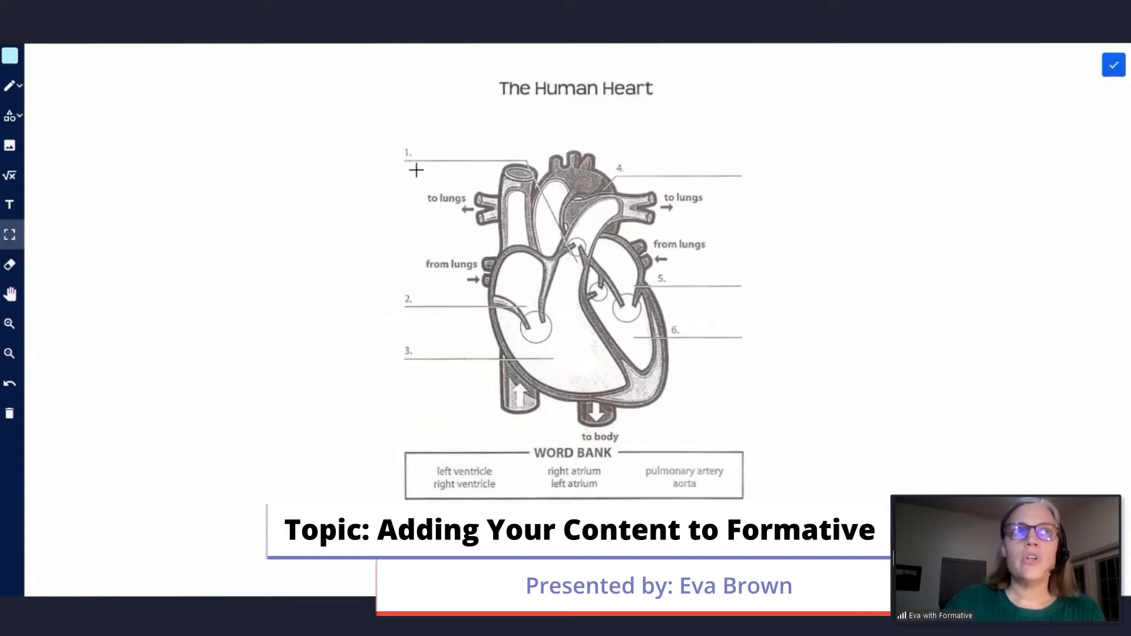
{"action": "left_click", "coordinate": [1113, 66]}
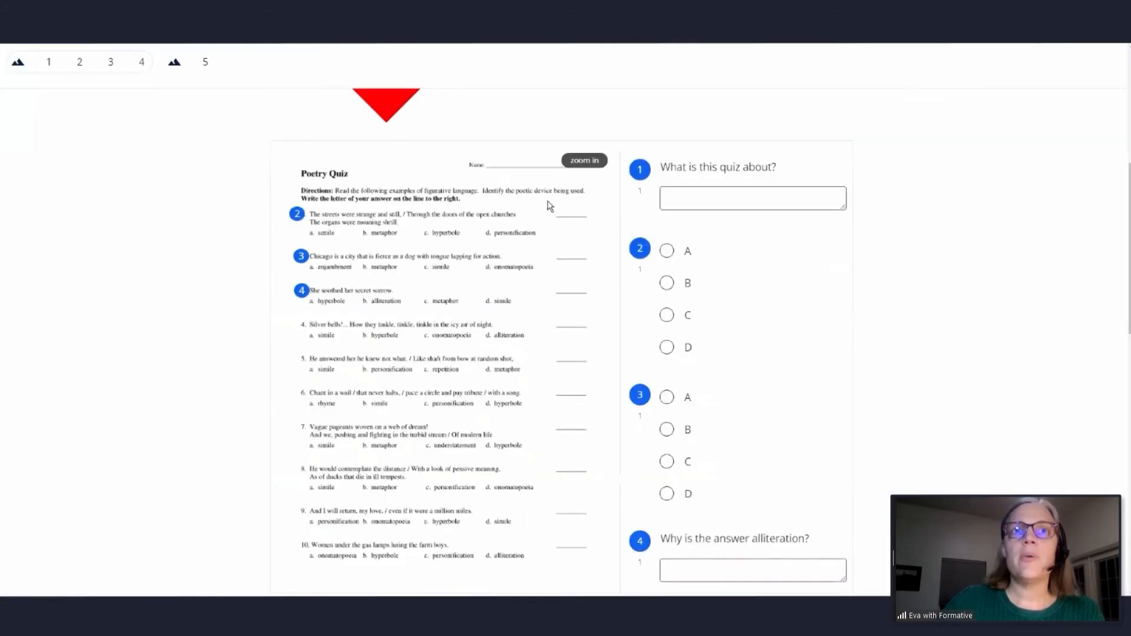
- In the student preview, open question 5's Show Your Work canvas and highlight the title "The Human Heart" with a thick, translucent cyan line
{"action": "scroll", "coordinate": [561, 218], "scroll_direction": "down", "scroll_amount": 10}
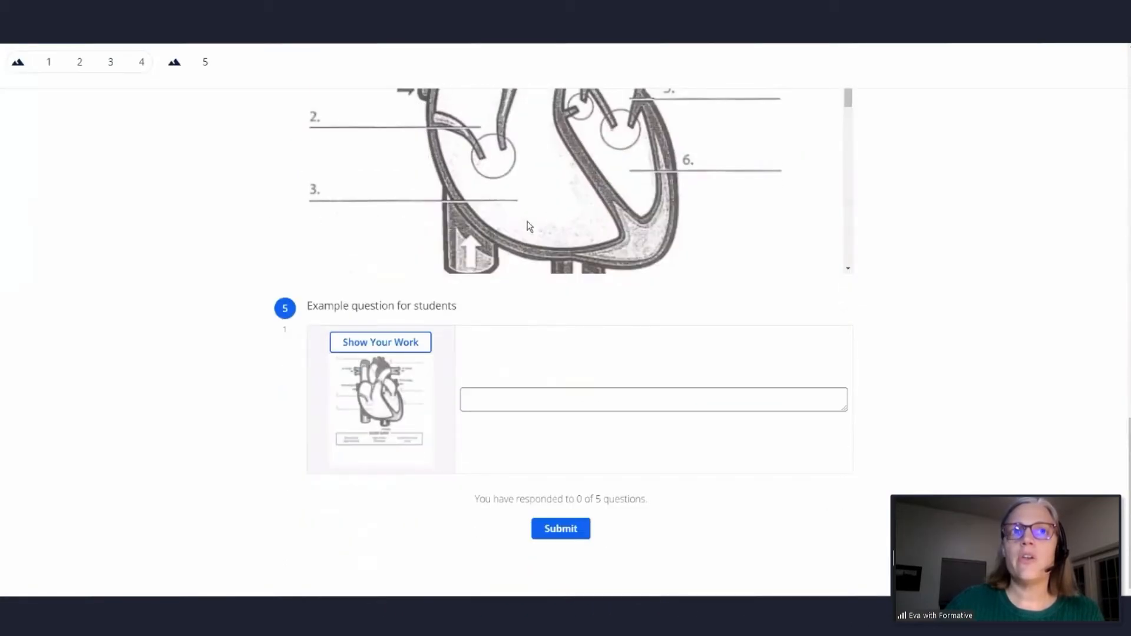
{"action": "left_click", "coordinate": [386, 348]}
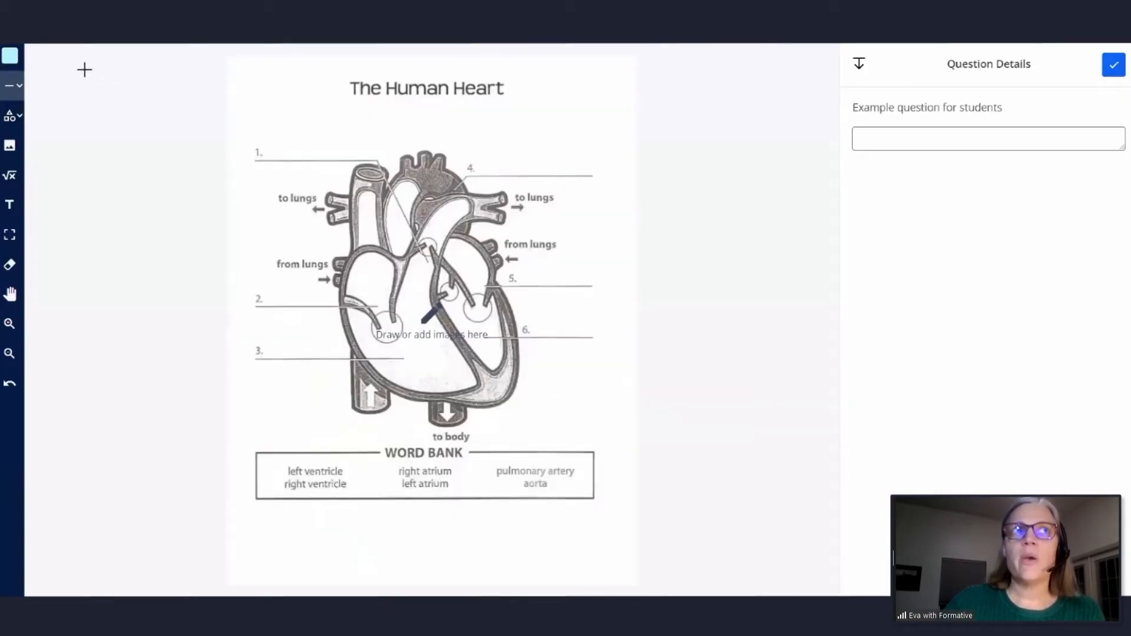
{"action": "left_click", "coordinate": [11, 62]}
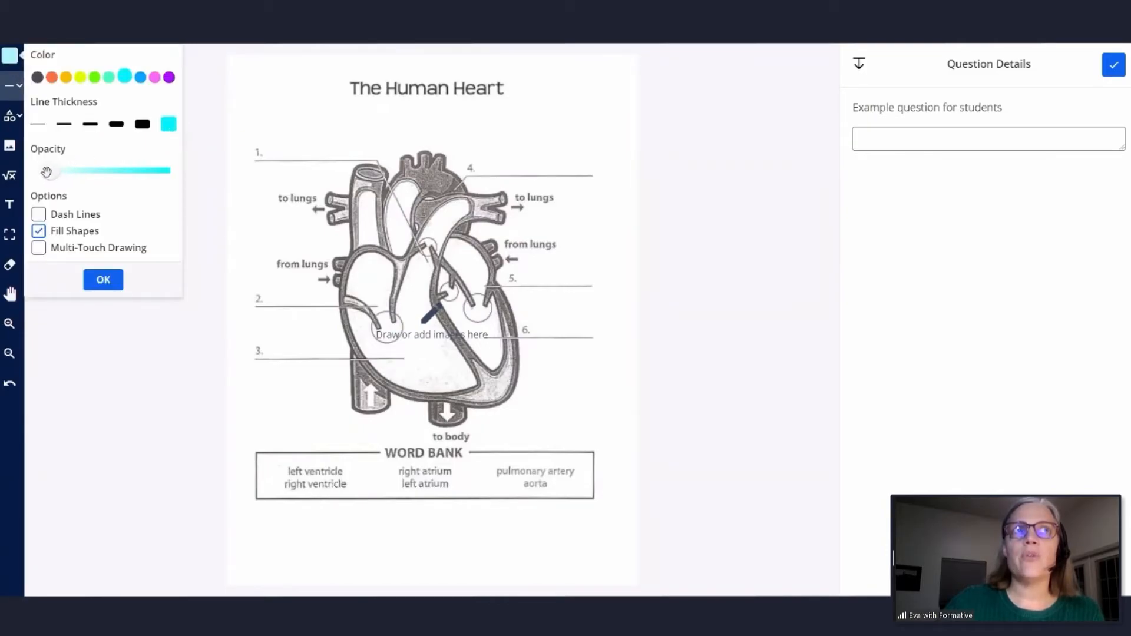
{"action": "left_click", "coordinate": [9, 64]}
{"action": "left_click", "coordinate": [21, 87]}
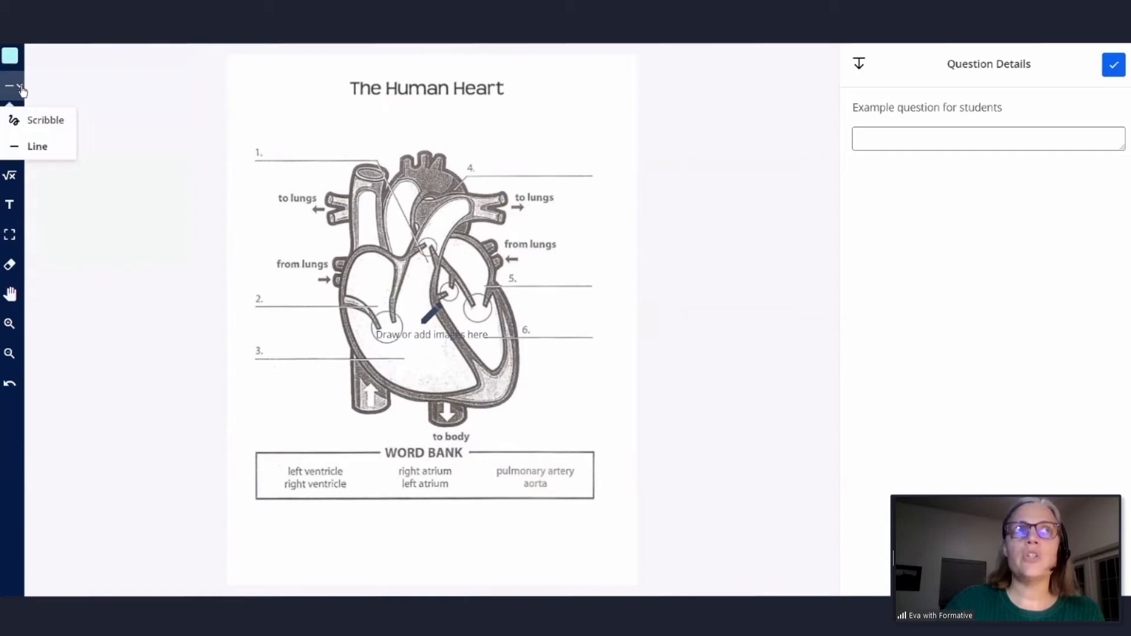
{"action": "left_click_drag", "start_coordinate": [334, 88], "coordinate": [519, 86]}
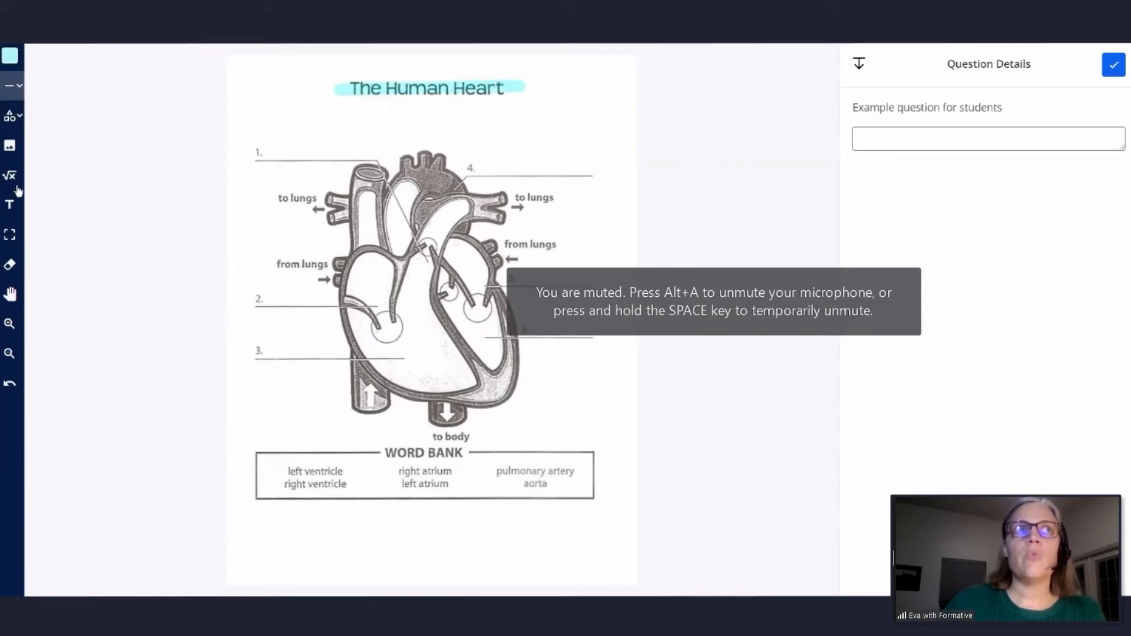
- Add the text "leajkaj" above label line 1 in thinner, full-opacity cyan, and save the work to question 5
{"action": "left_click", "coordinate": [9, 204]}
{"action": "left_click", "coordinate": [10, 57]}
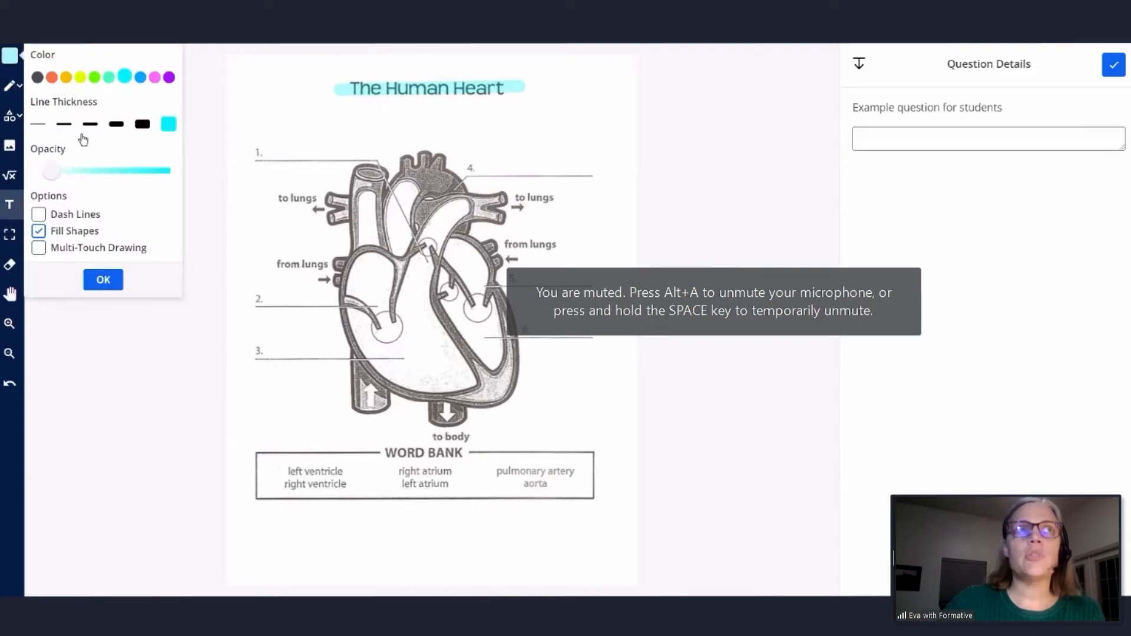
{"action": "left_click", "coordinate": [116, 123]}
{"action": "left_click_drag", "start_coordinate": [51, 171], "coordinate": [174, 184]}
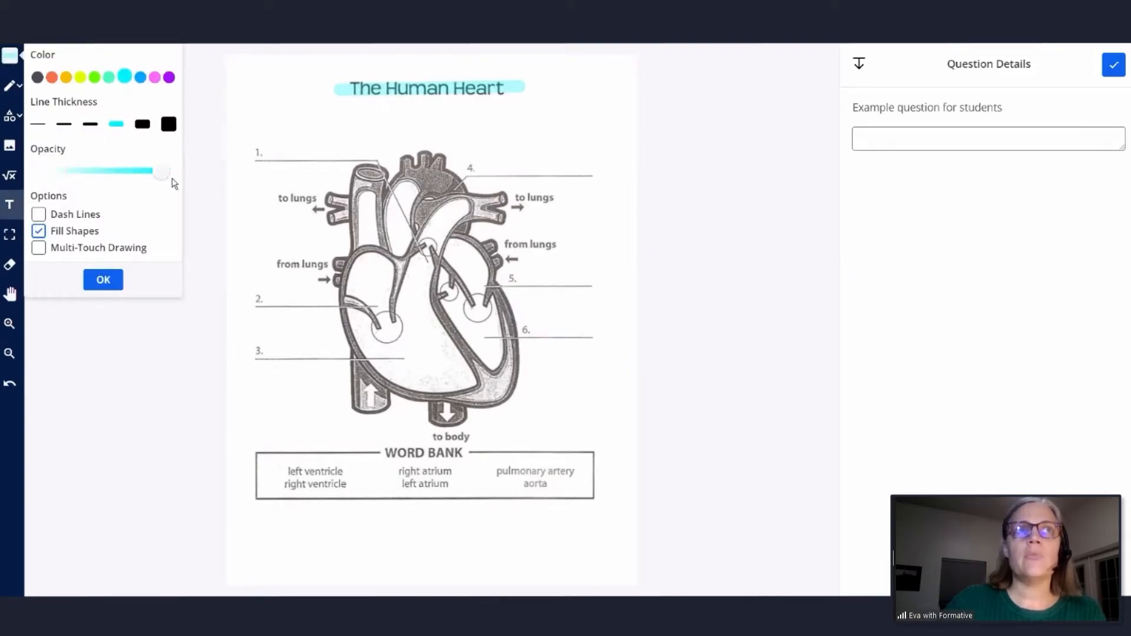
{"action": "left_click", "coordinate": [120, 281]}
{"action": "left_click", "coordinate": [275, 144]}
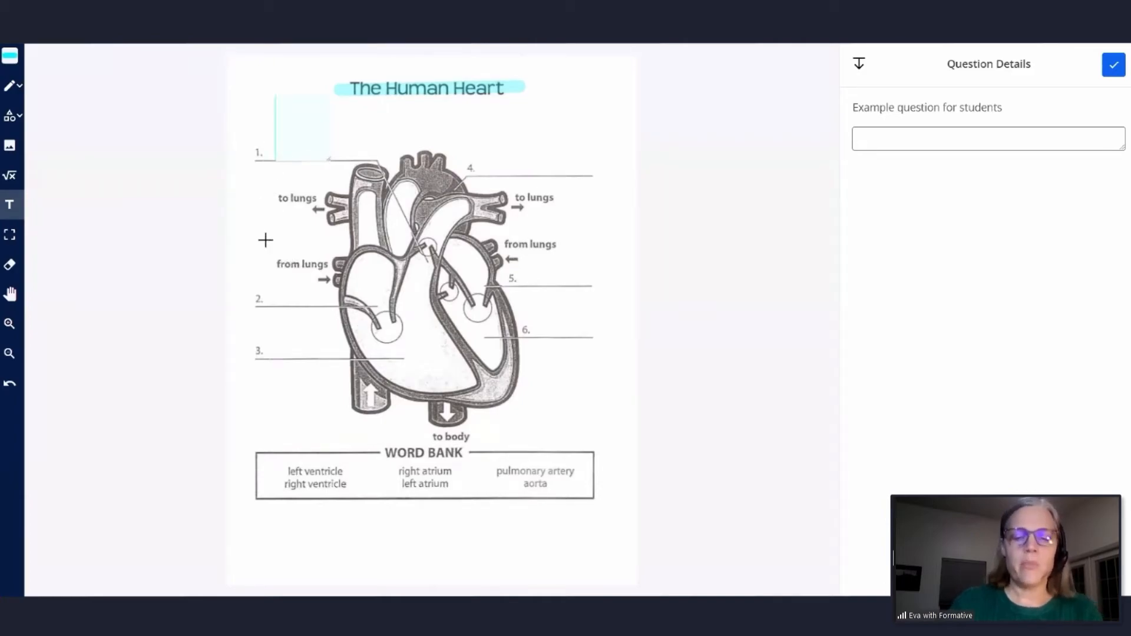
{"action": "type", "text": "leajkaj"}
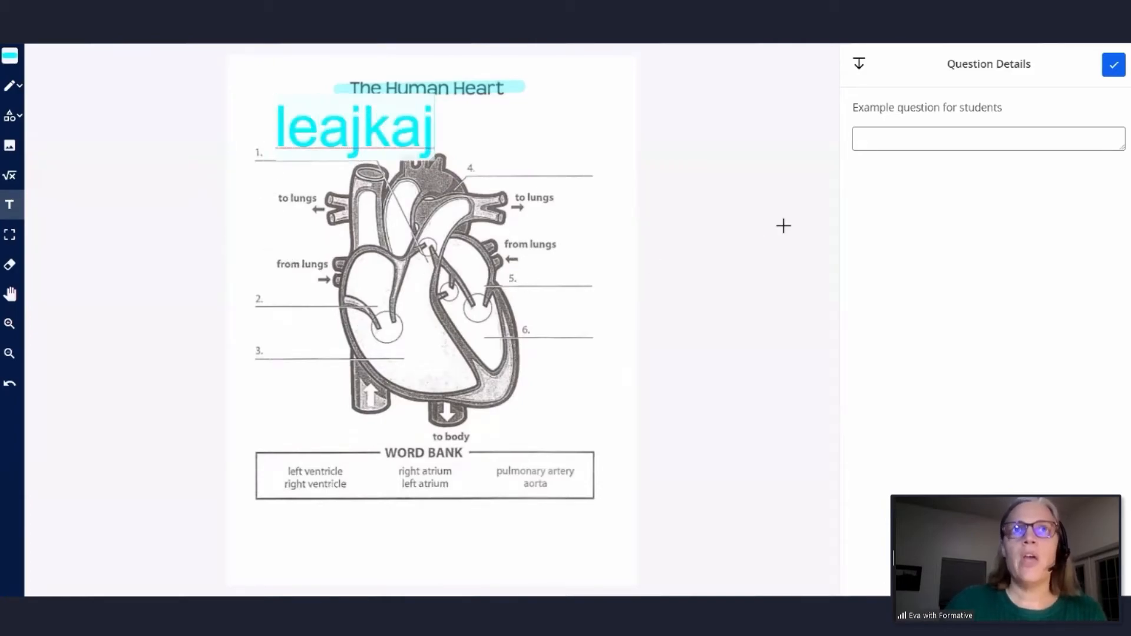
{"action": "left_click", "coordinate": [1113, 65]}
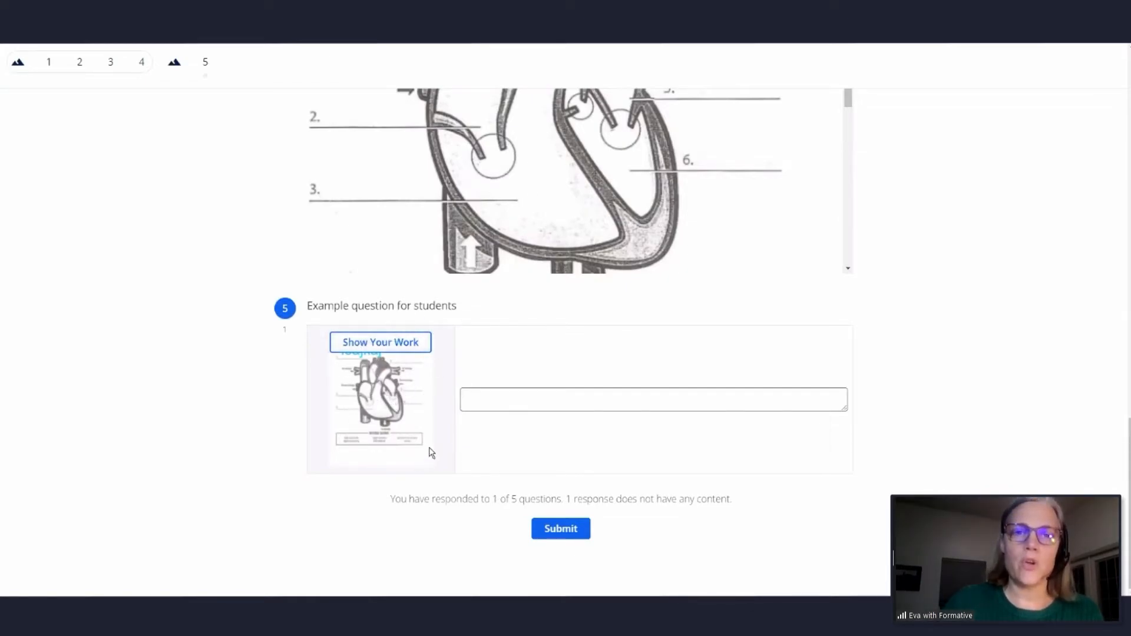
- Return to the quiz editor and open the Google Drive file picker for enhancing a document below question 5
{"action": "key", "text": "ctrl+shift+Tab"}
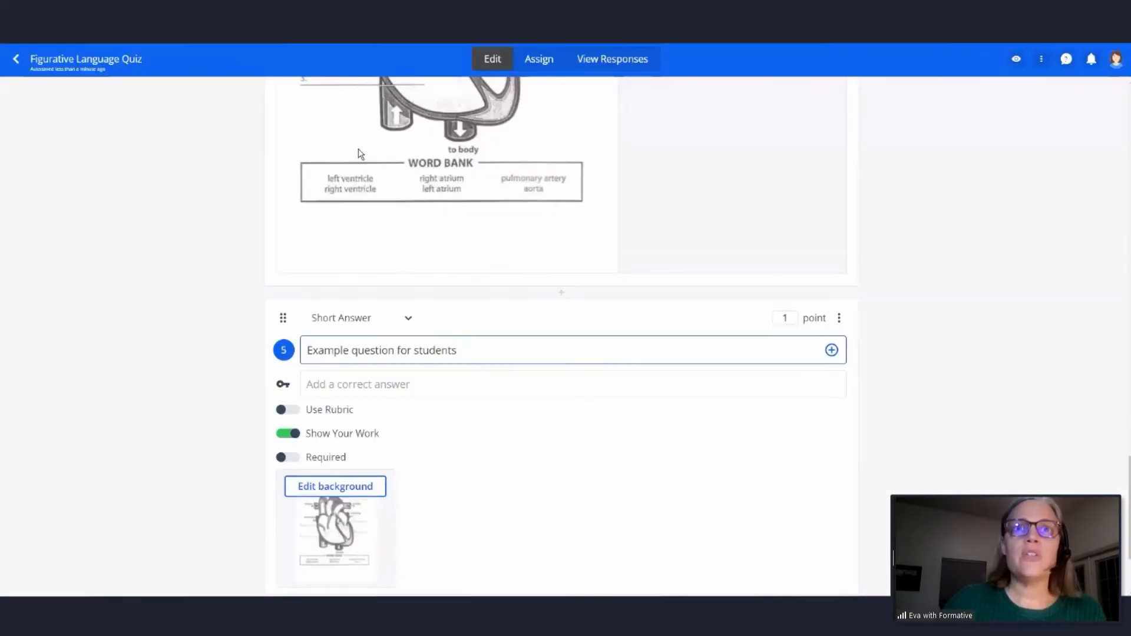
{"action": "scroll", "coordinate": [471, 287], "scroll_direction": "up", "scroll_amount": 10}
{"action": "scroll", "coordinate": [474, 287], "scroll_direction": "down", "scroll_amount": 12}
{"action": "scroll", "coordinate": [476, 287], "scroll_direction": "down", "scroll_amount": 2}
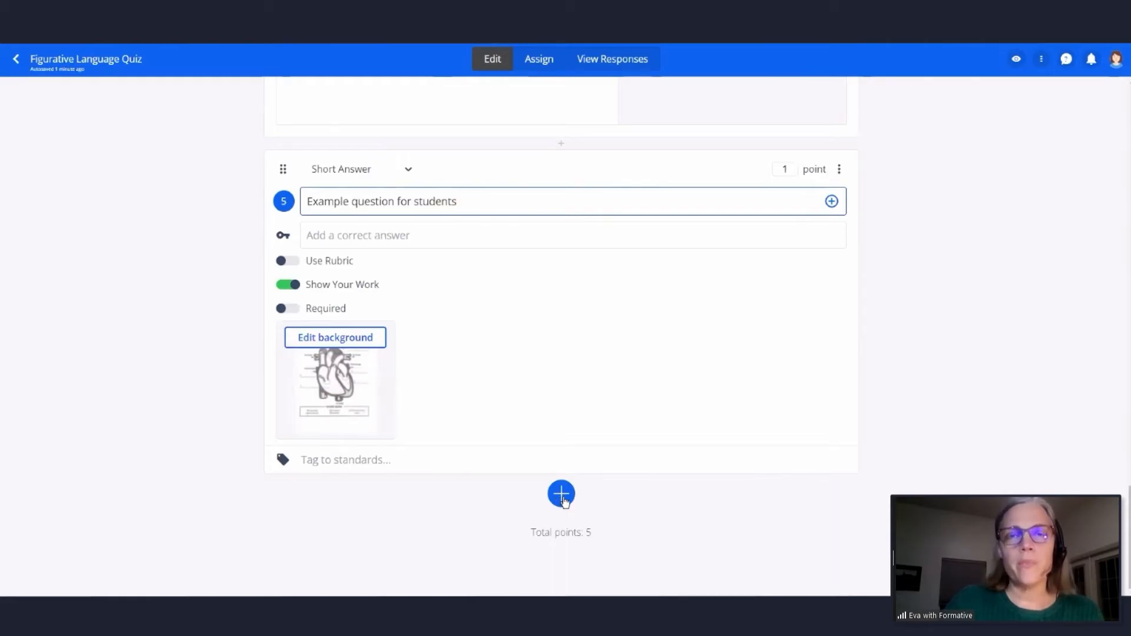
{"action": "left_click", "coordinate": [562, 496]}
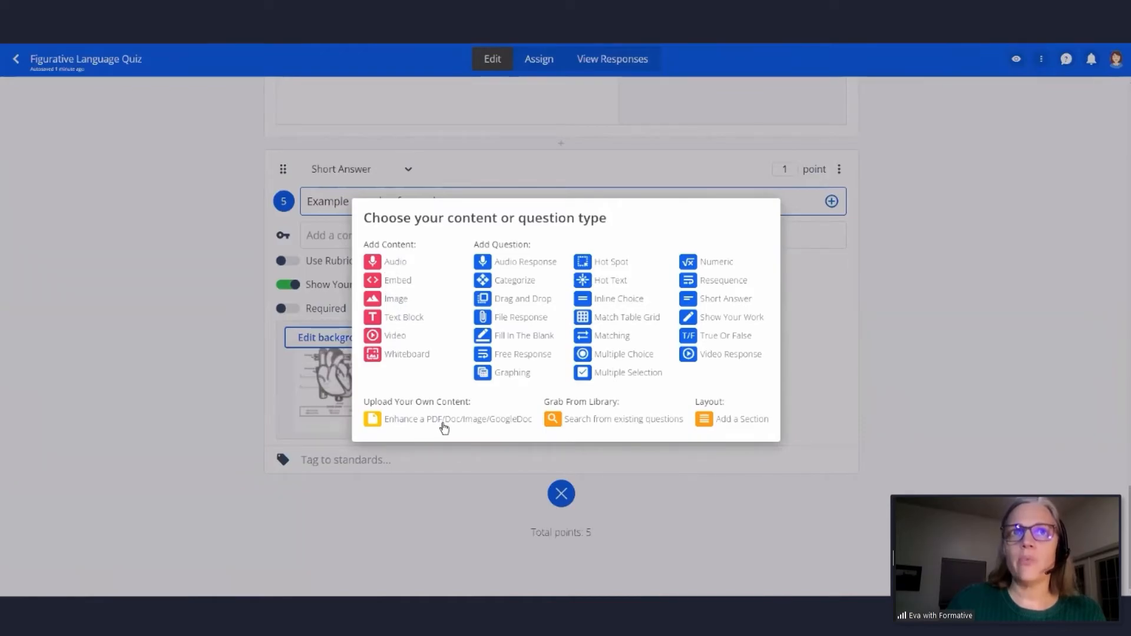
{"action": "left_click", "coordinate": [444, 428]}
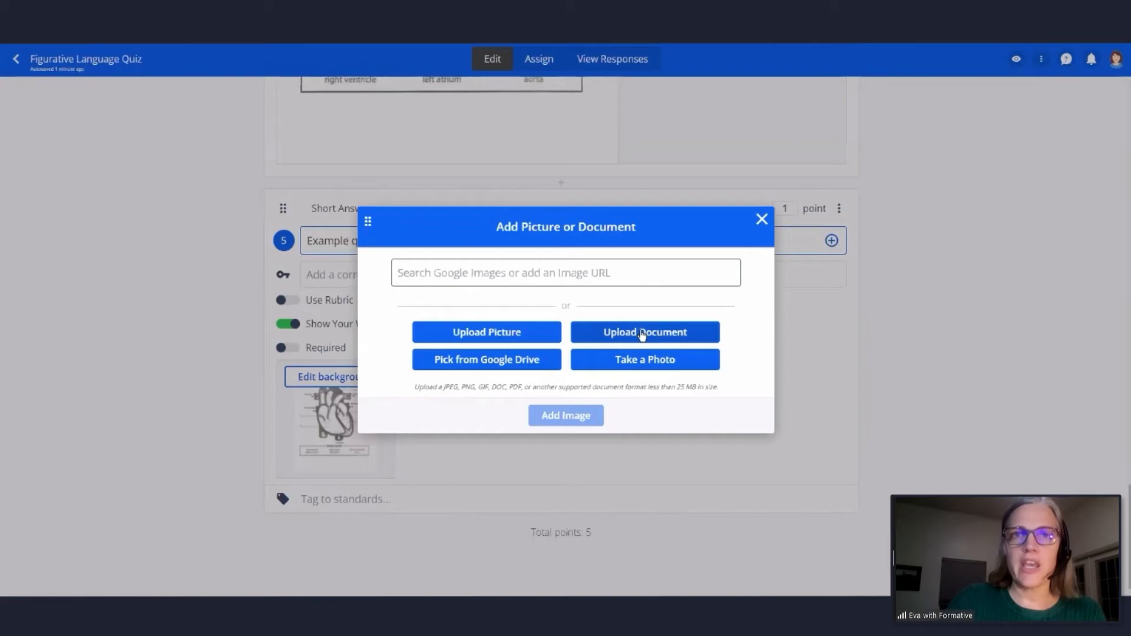
{"action": "left_click", "coordinate": [500, 362]}
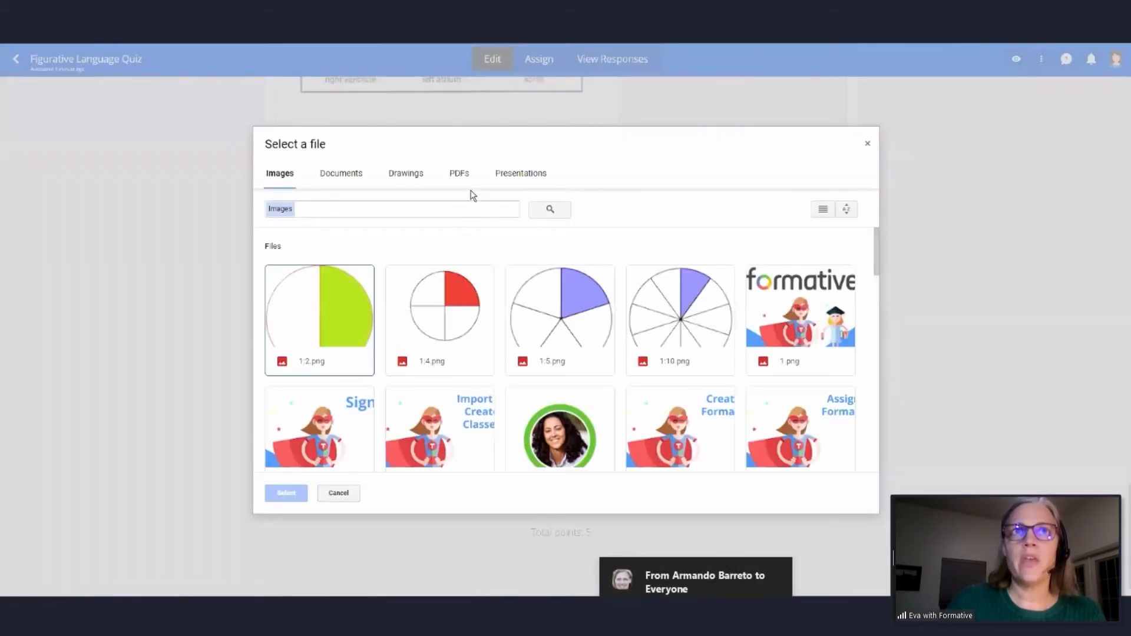
- Search the Drive presentations for "Nile" and add the 10 slides of AncientEgypt.pptx as images below question 5
{"action": "left_click", "coordinate": [506, 173]}
{"action": "type", "text": "Athens"}
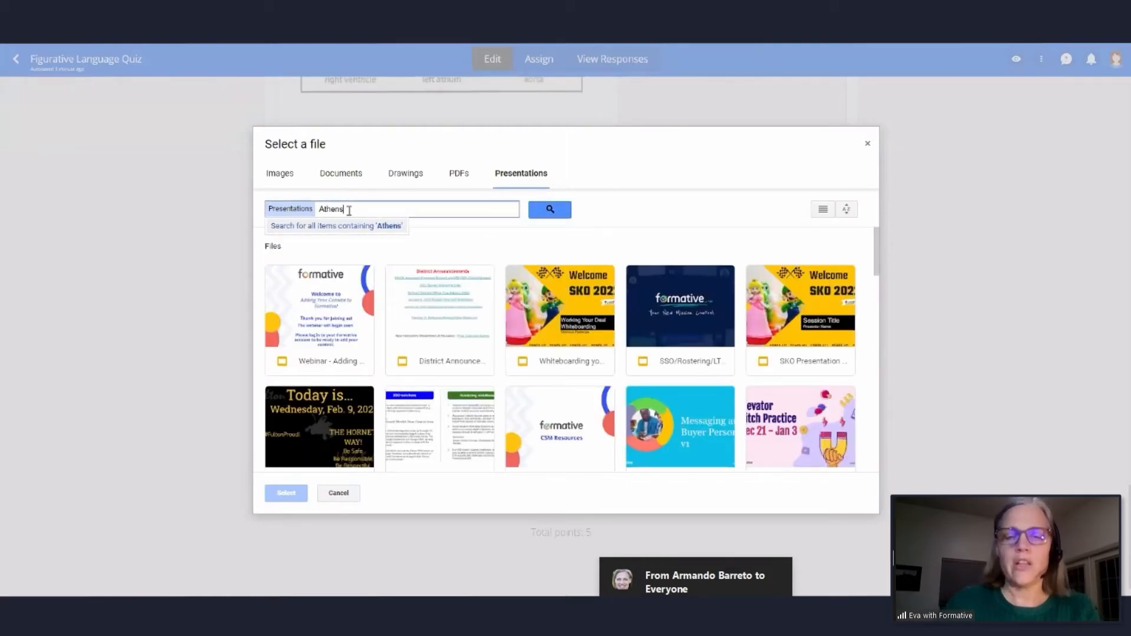
{"action": "key", "text": "BackSpace"}
{"action": "key", "text": "BackSpace"}
{"action": "key", "text": "BackSpace"}
{"action": "key", "text": "BackSpace"}
{"action": "key", "text": "BackSpace"}
{"action": "key", "text": "BackSpace"}
{"action": "type", "text": "Nile"}
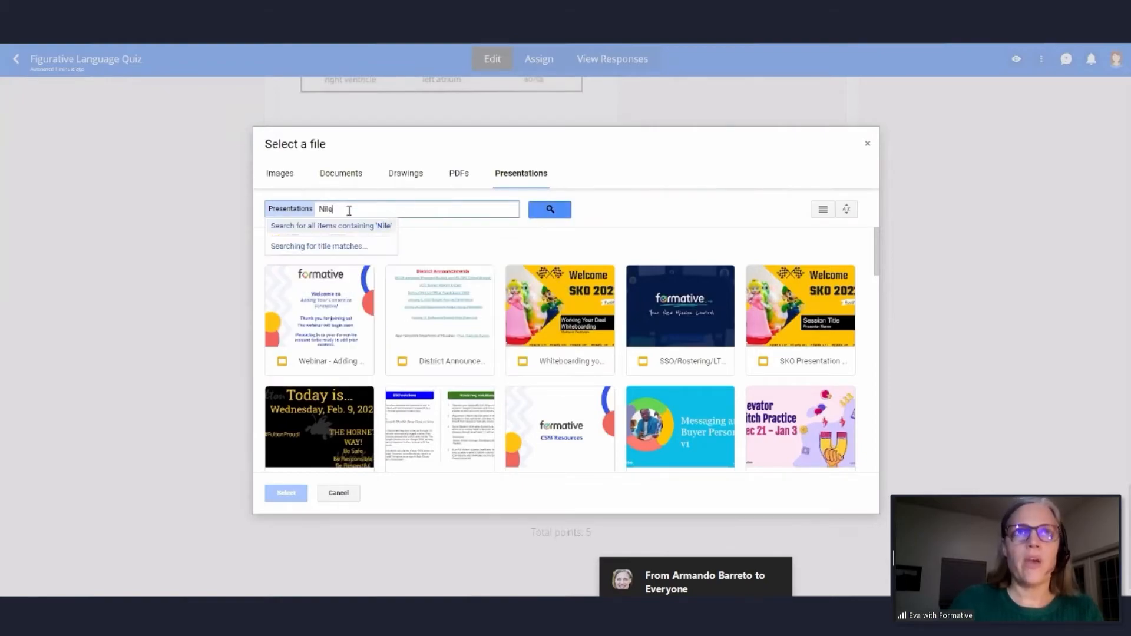
{"action": "key", "text": "Return"}
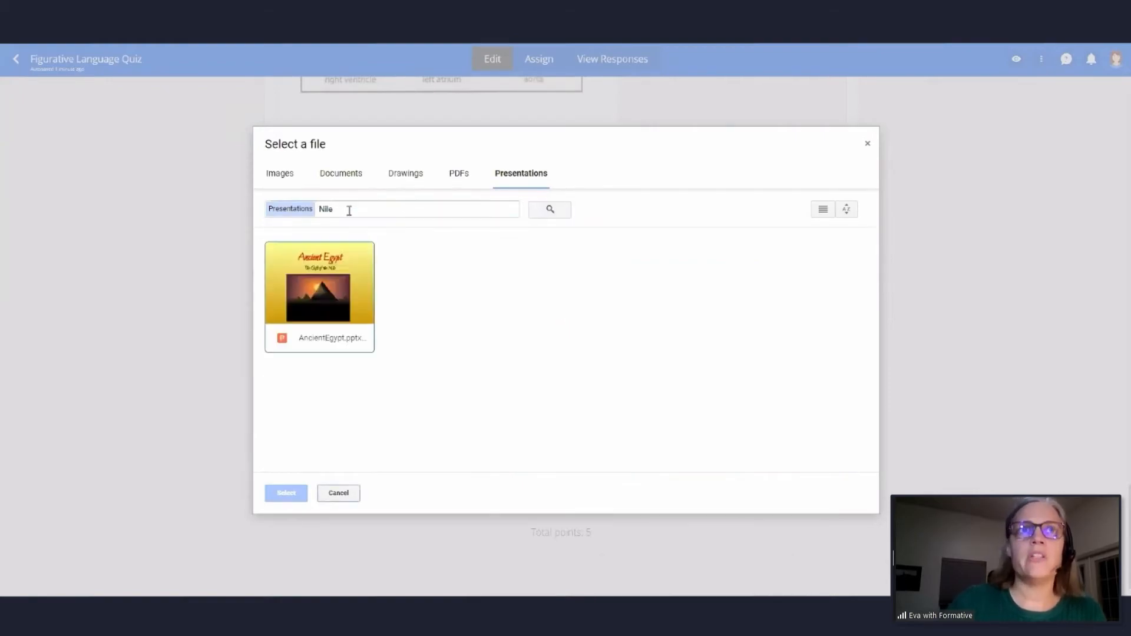
{"action": "left_click", "coordinate": [320, 286]}
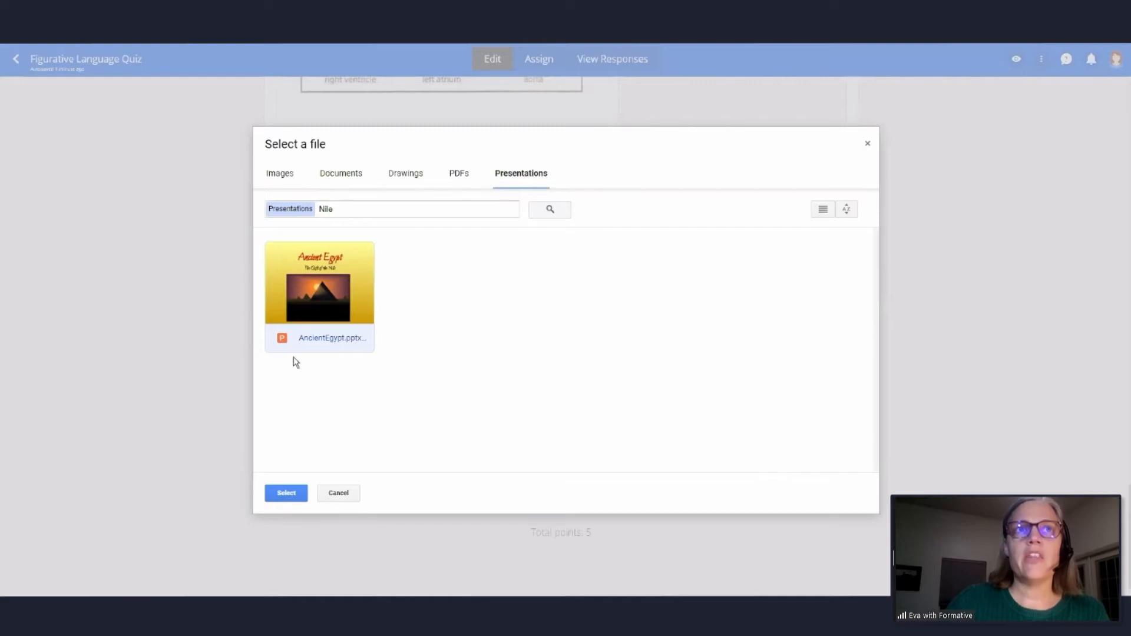
{"action": "left_click", "coordinate": [293, 493]}
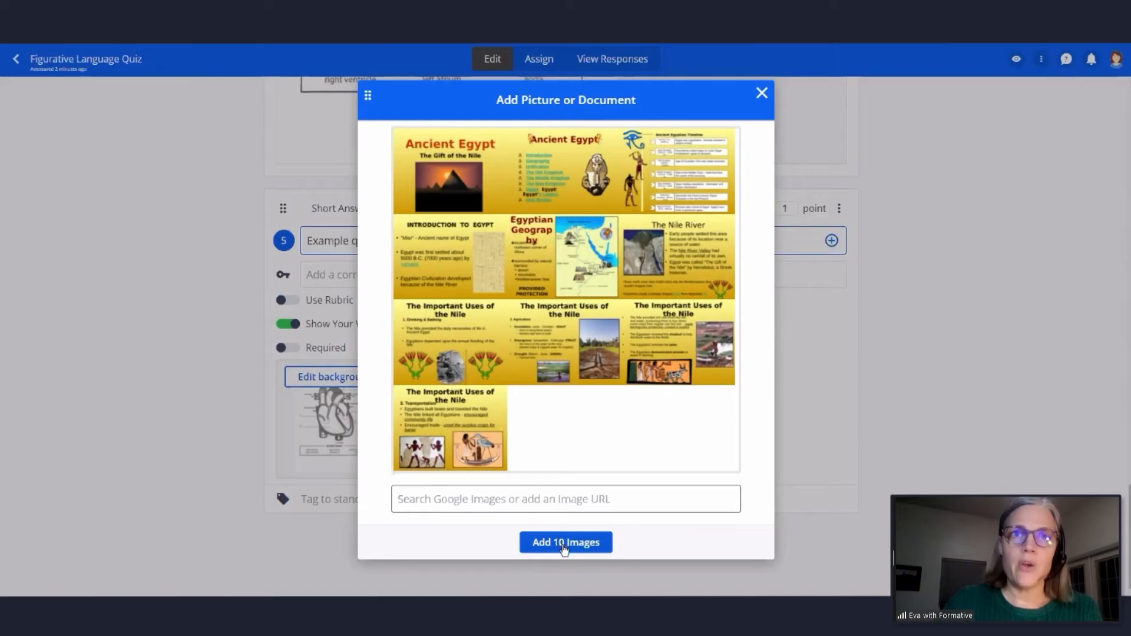
{"action": "left_click", "coordinate": [564, 542]}
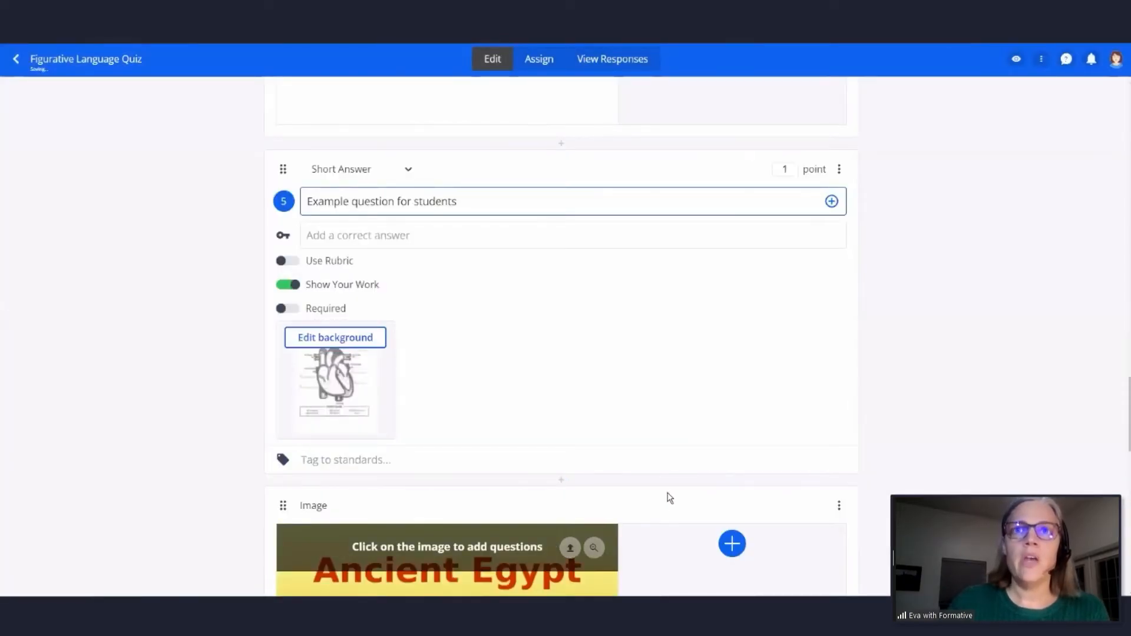
- Look through the imported Ancient Egypt slides, including the drinking, agriculture and transportation slides on the important uses of the Nile
{"action": "scroll", "coordinate": [668, 495], "scroll_direction": "down", "scroll_amount": 5}
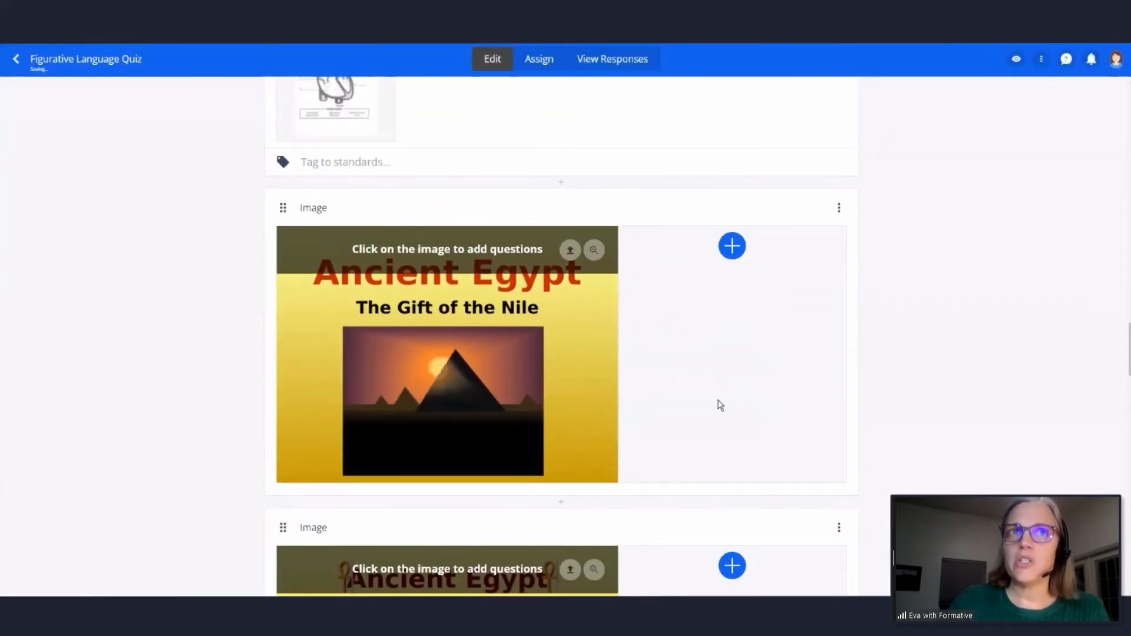
{"action": "scroll", "coordinate": [700, 392], "scroll_direction": "down", "scroll_amount": 12}
{"action": "scroll", "coordinate": [700, 392], "scroll_direction": "down", "scroll_amount": 12}
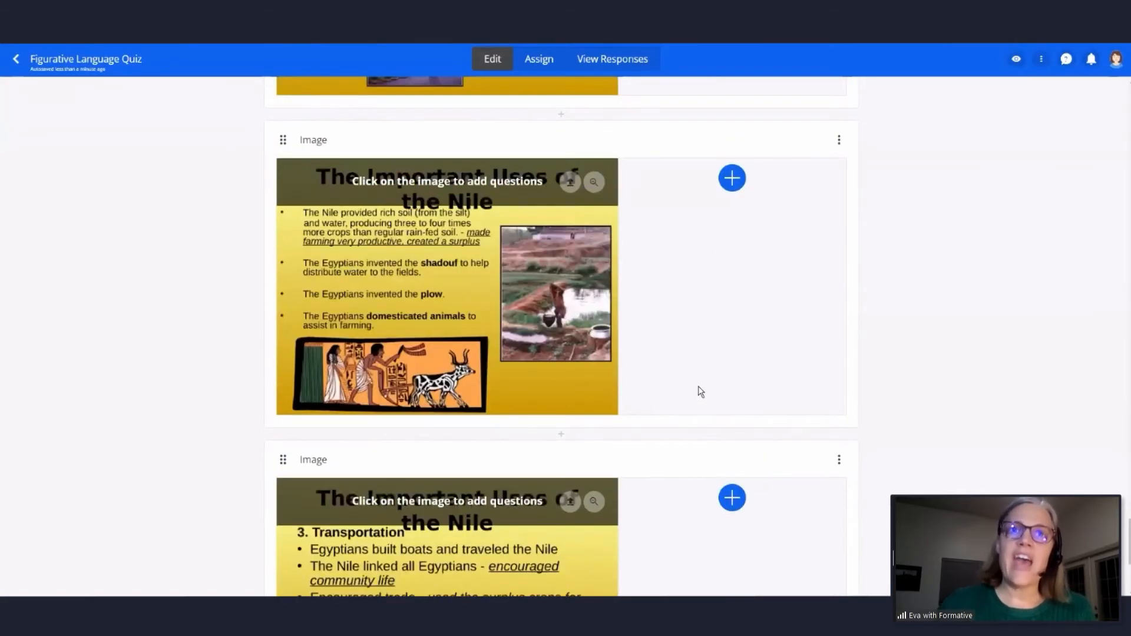
{"action": "scroll", "coordinate": [522, 468], "scroll_direction": "up", "scroll_amount": 11}
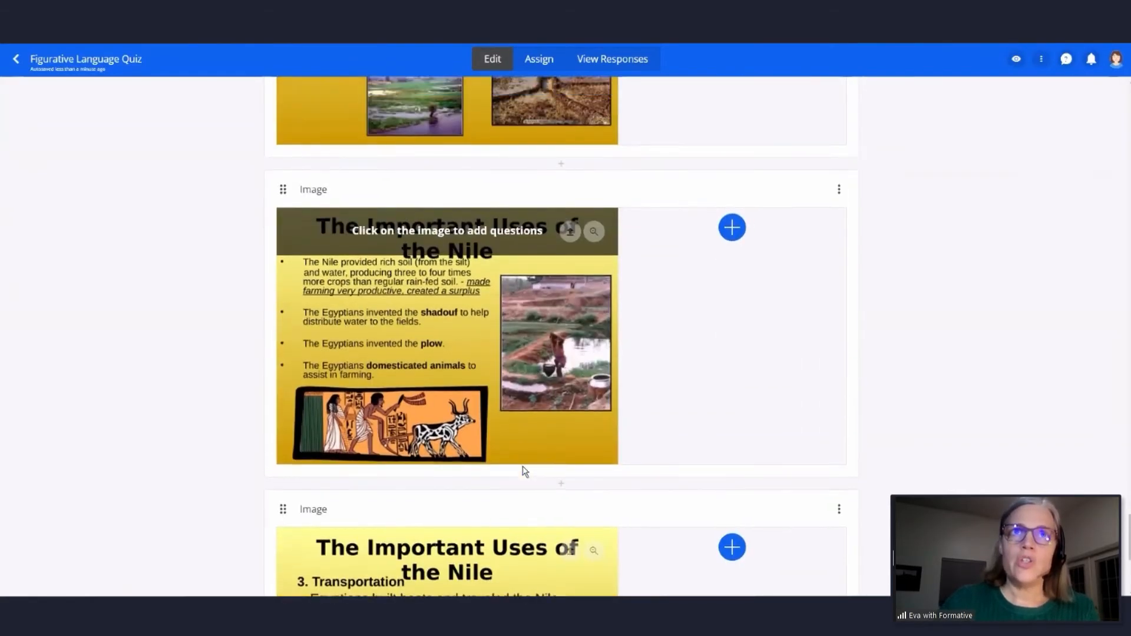
{"action": "scroll", "coordinate": [522, 468], "scroll_direction": "up", "scroll_amount": 2}
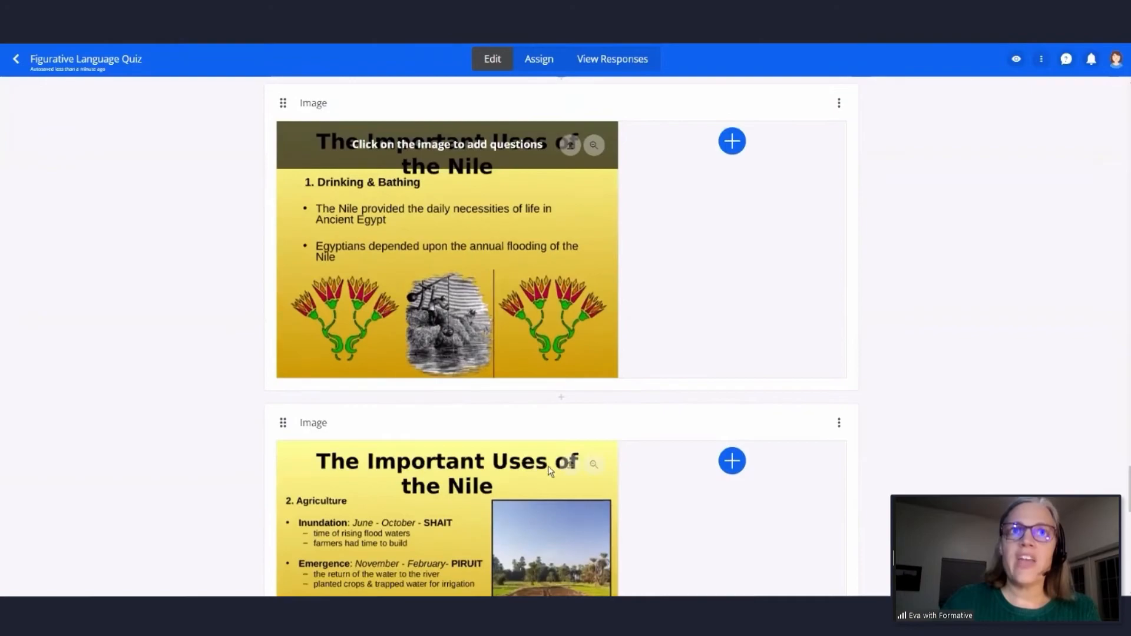
{"action": "scroll", "coordinate": [527, 546], "scroll_direction": "down", "scroll_amount": 2}
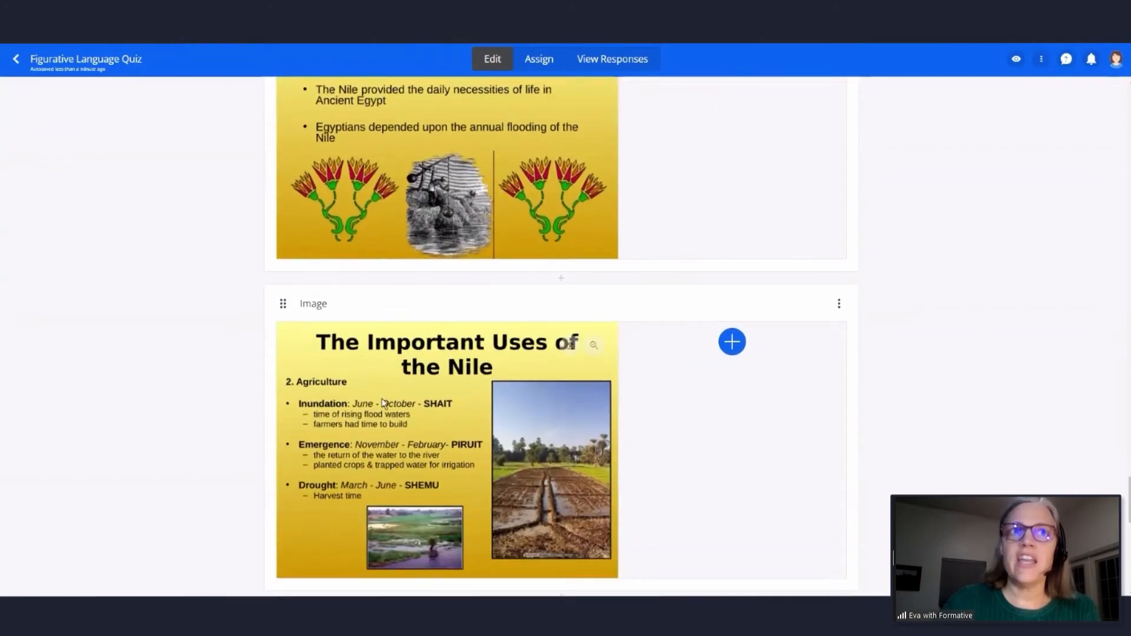